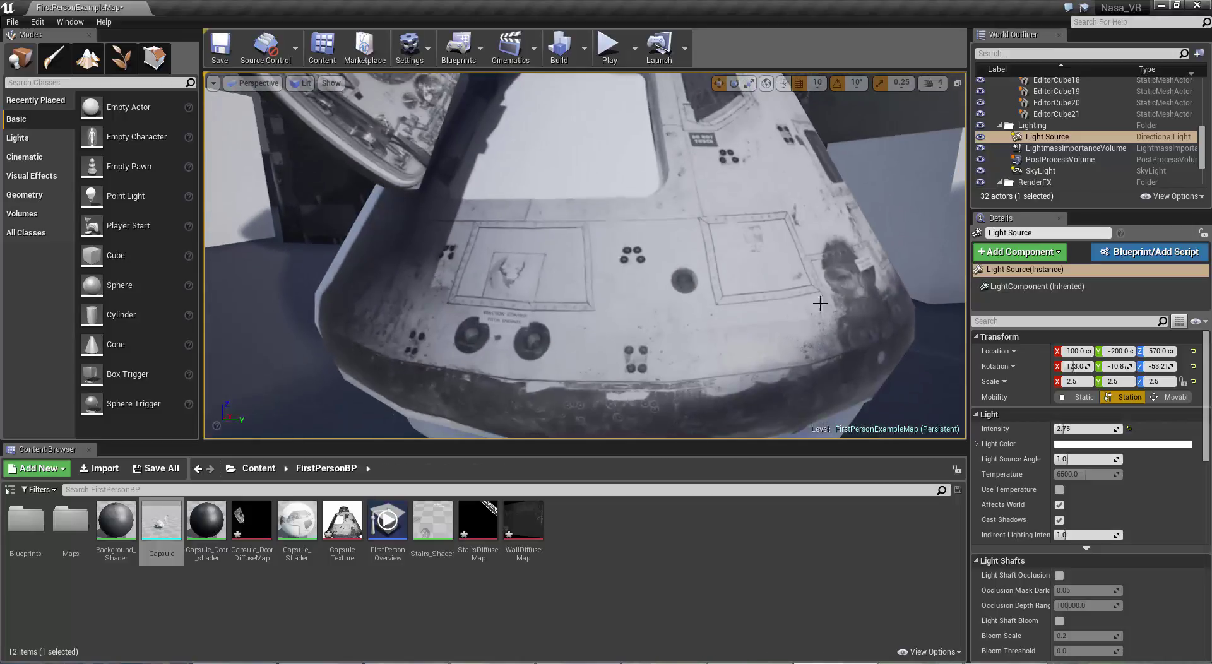
Switch to ShaderMap and open the file explorer to bring in CAPSULETEXTURE.TGA as the color texture source
{"action": "left_click", "coordinate": [1160, 8]}
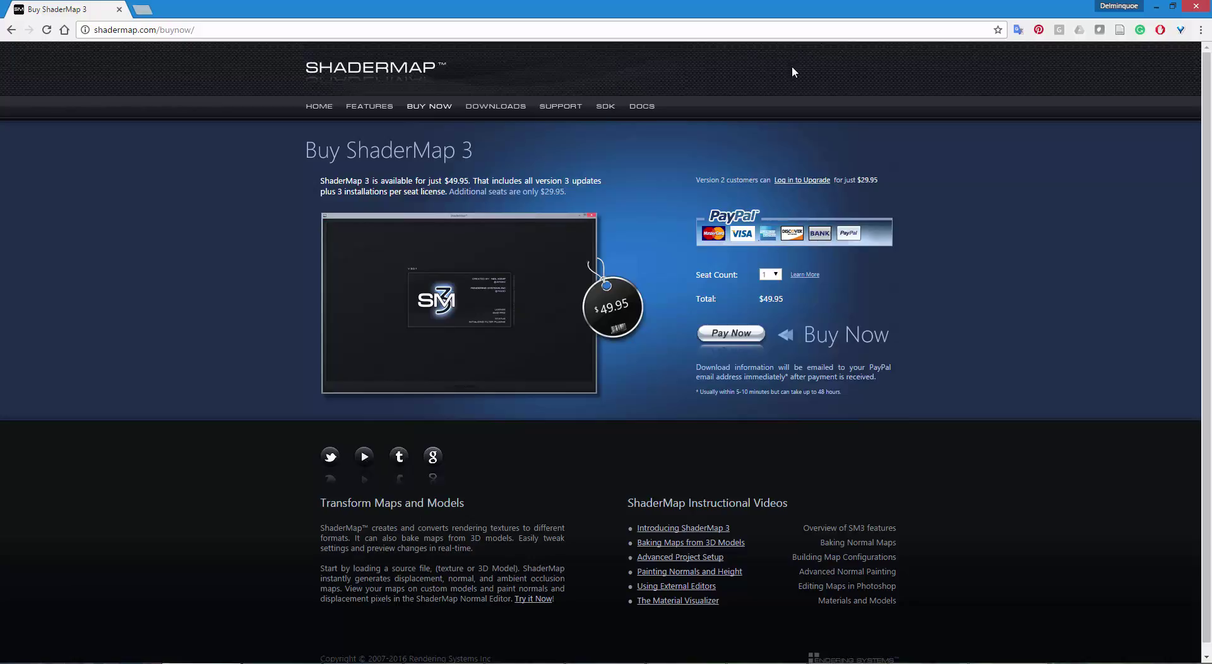
{"action": "left_click", "coordinate": [1157, 6]}
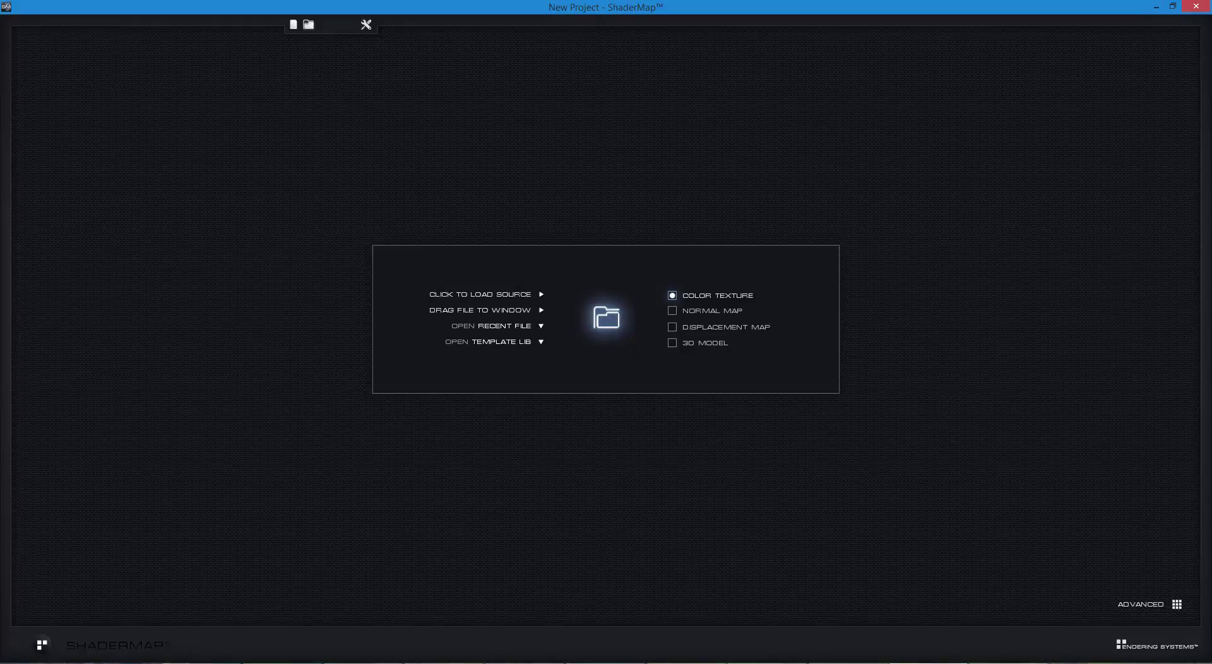
{"action": "key", "text": "super+e"}
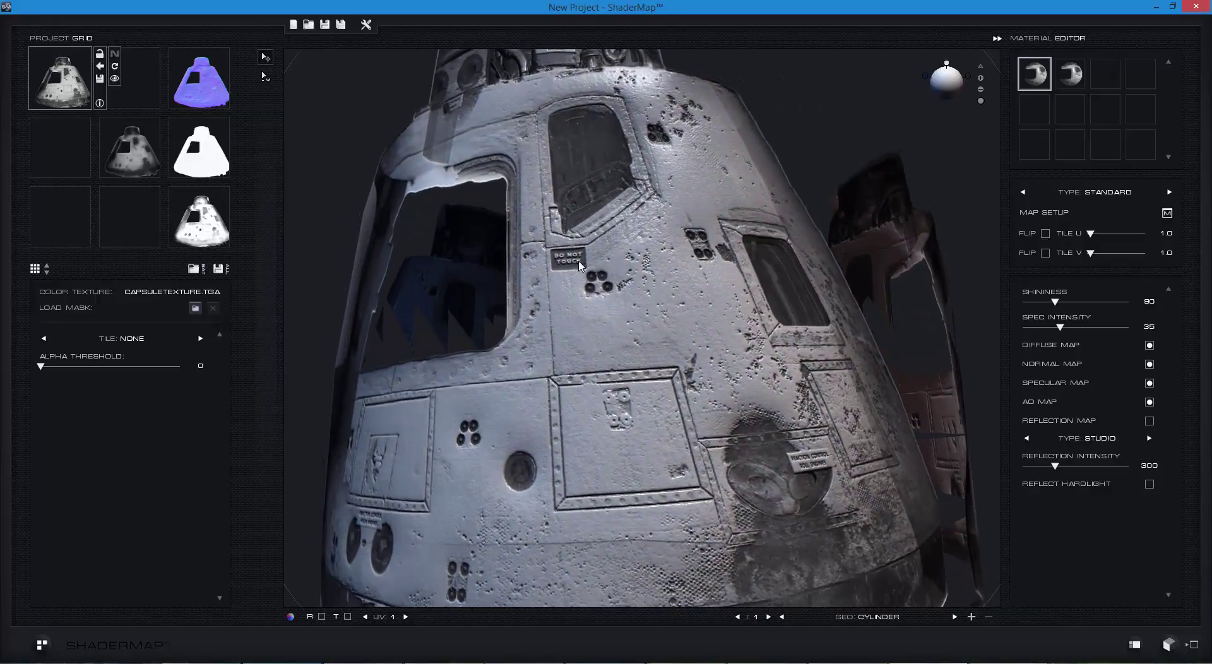
Examine the capsule preview and the settings of the displacement, ambient occlusion, specular and normal maps, ending on the displacement map
{"action": "left_click_drag", "start_coordinate": [758, 467], "coordinate": [826, 404]}
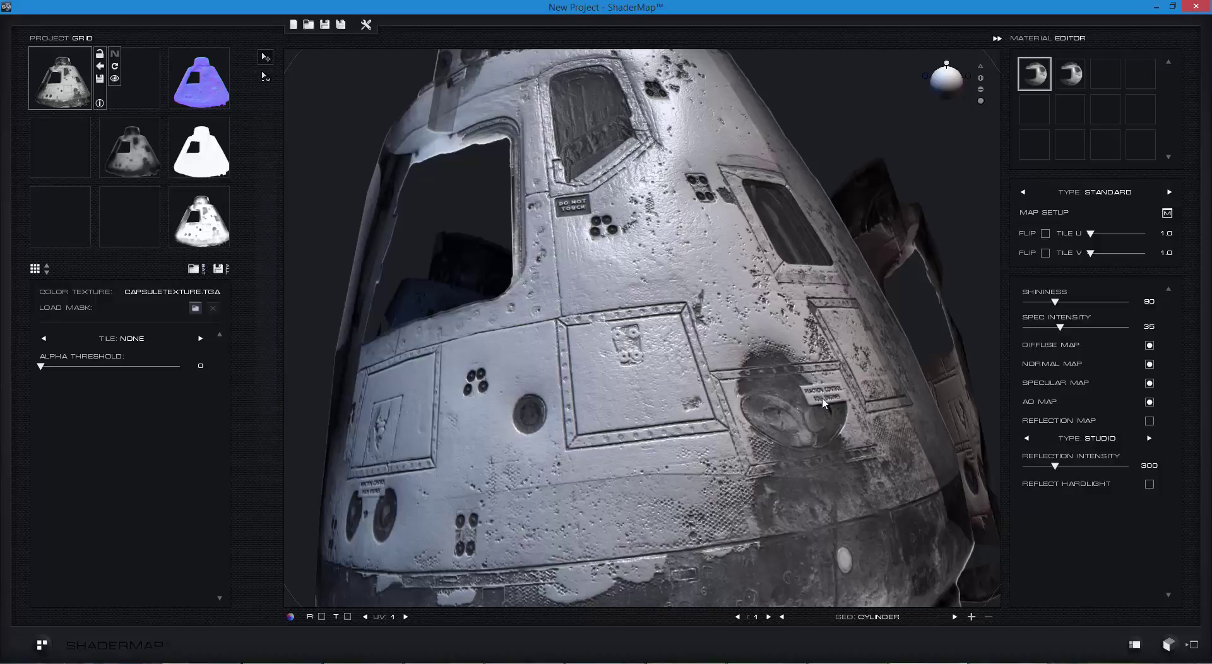
{"action": "mouse_move", "coordinate": [711, 491]}
{"action": "left_mouse_down"}
{"action": "mouse_move", "coordinate": [796, 415]}
{"action": "mouse_move", "coordinate": [831, 412]}
{"action": "mouse_move", "coordinate": [601, 561]}
{"action": "mouse_move", "coordinate": [496, 552]}
{"action": "mouse_move", "coordinate": [369, 465]}
{"action": "mouse_move", "coordinate": [353, 446]}
{"action": "mouse_move", "coordinate": [840, 416]}
{"action": "mouse_move", "coordinate": [829, 335]}
{"action": "mouse_move", "coordinate": [689, 269]}
{"action": "mouse_move", "coordinate": [625, 218]}
{"action": "mouse_move", "coordinate": [512, 178]}
{"action": "mouse_move", "coordinate": [417, 185]}
{"action": "mouse_move", "coordinate": [433, 172]}
{"action": "left_mouse_up"}
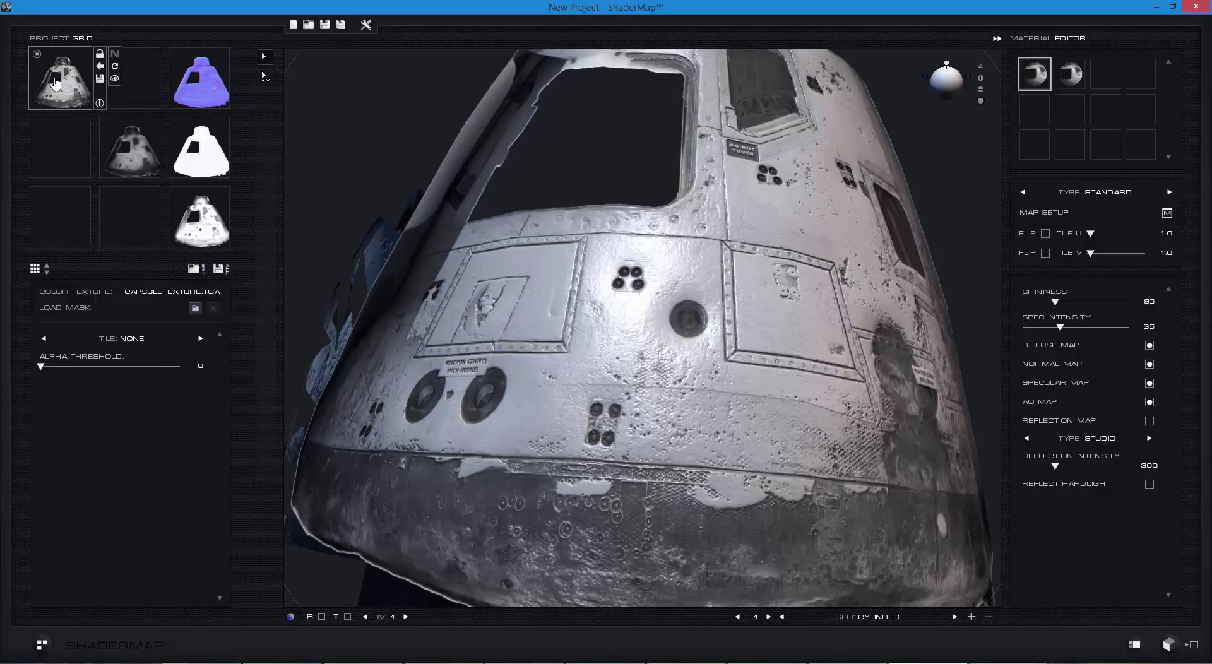
{"action": "left_click", "coordinate": [133, 162]}
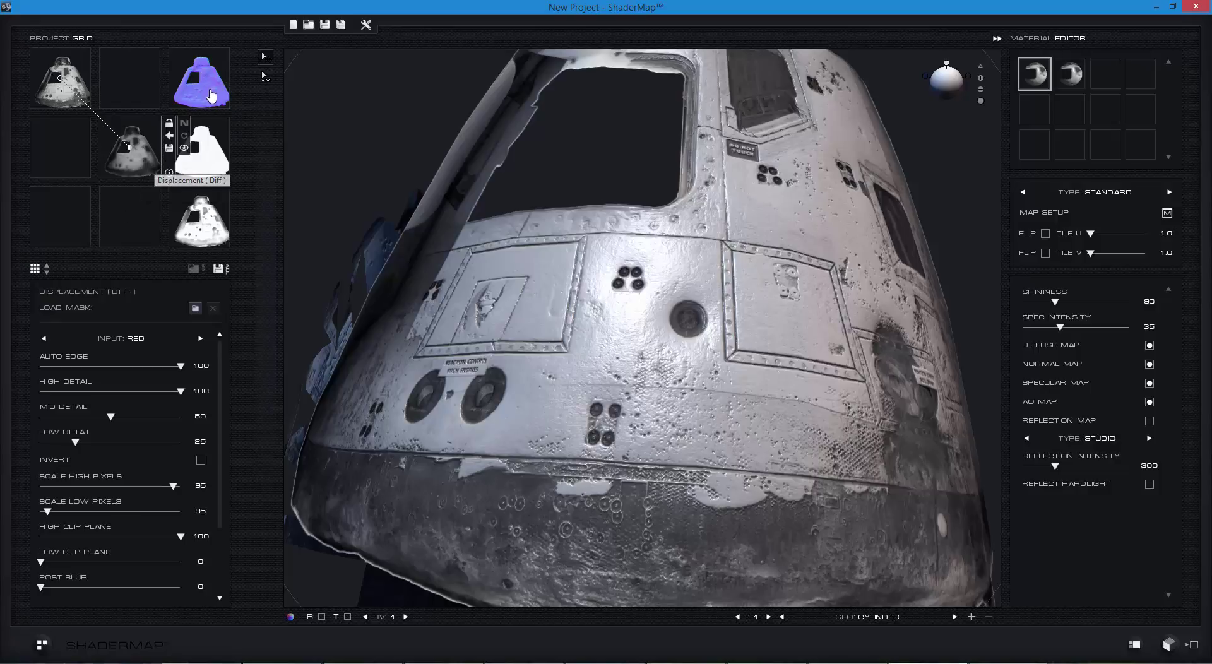
{"action": "left_click", "coordinate": [213, 161]}
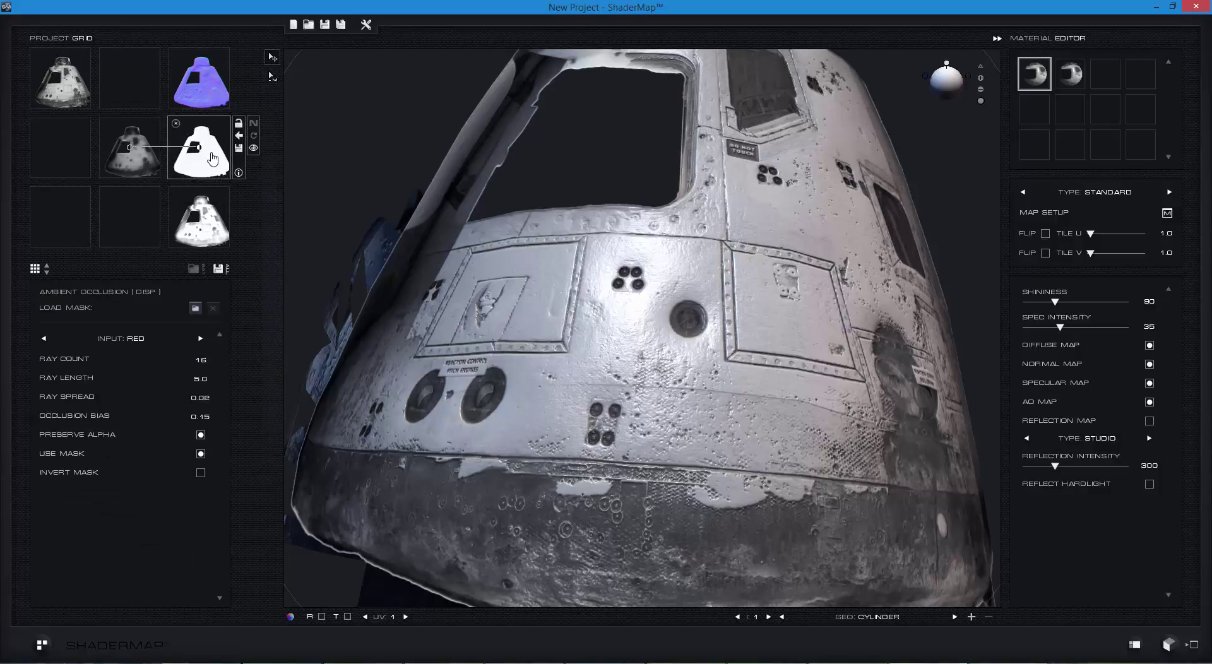
{"action": "left_click", "coordinate": [208, 215]}
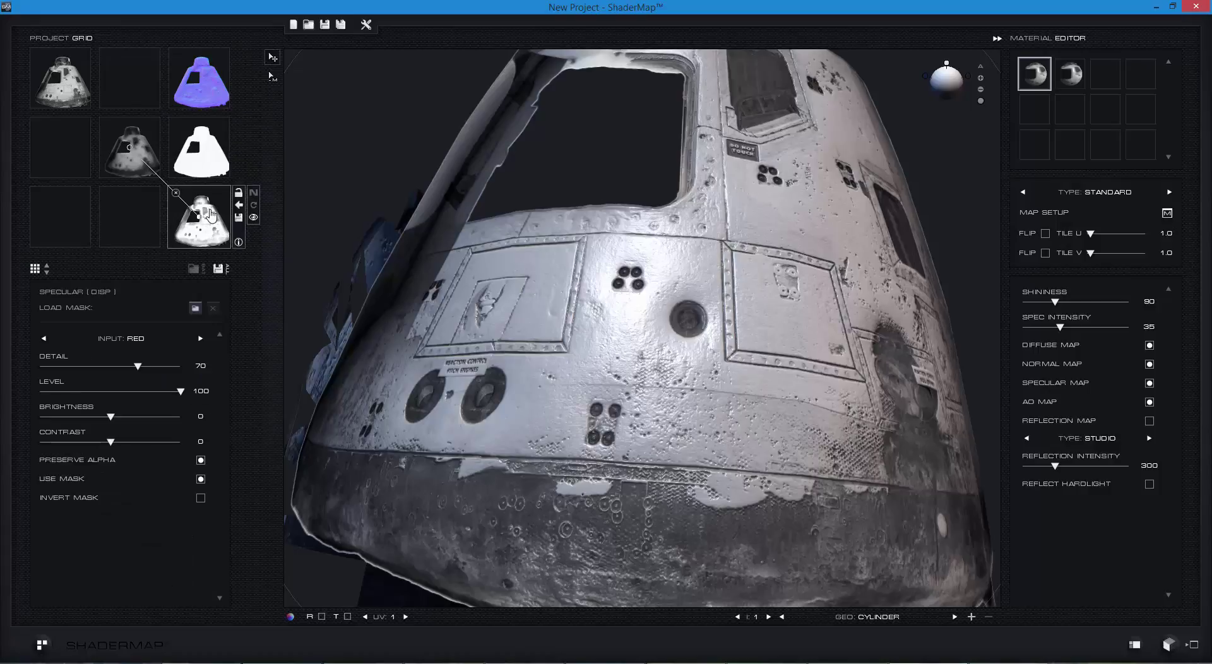
{"action": "left_click", "coordinate": [133, 169]}
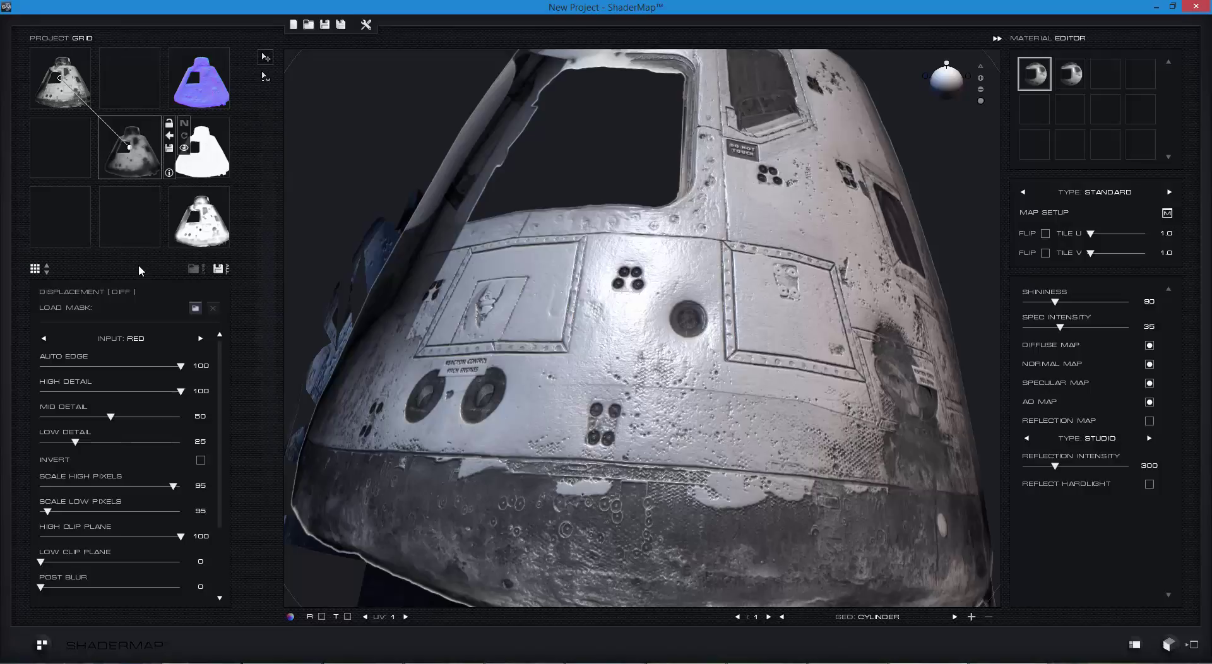
{"action": "left_click_drag", "start_coordinate": [715, 289], "coordinate": [726, 295]}
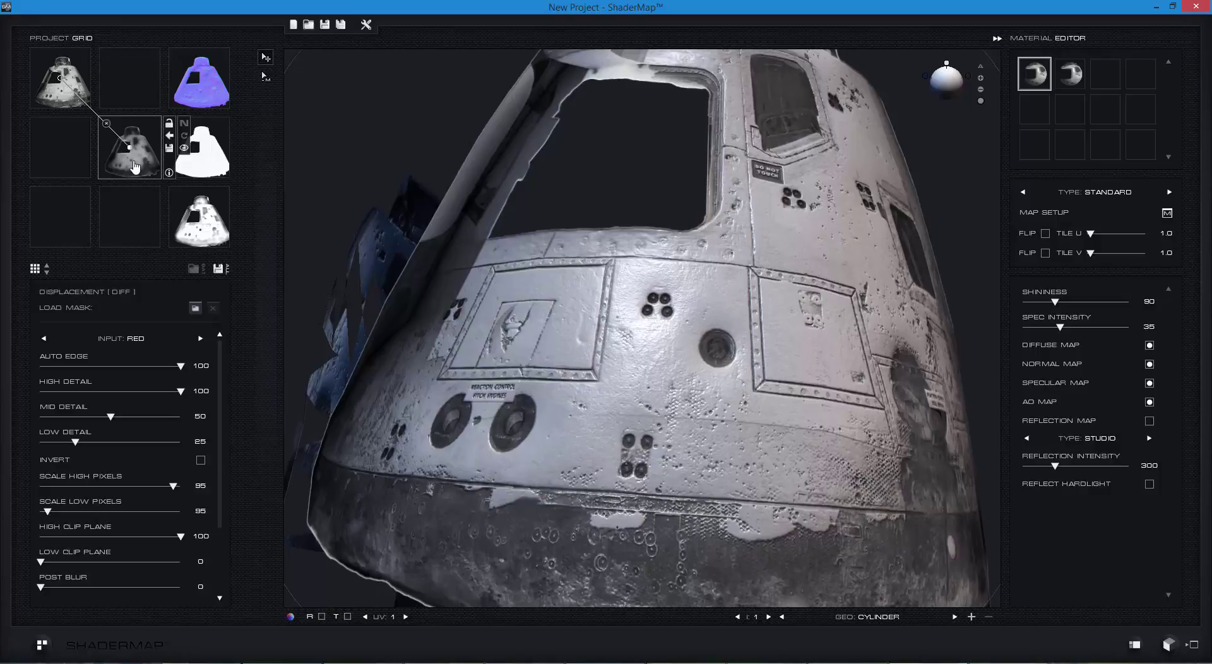
{"action": "left_click", "coordinate": [199, 148]}
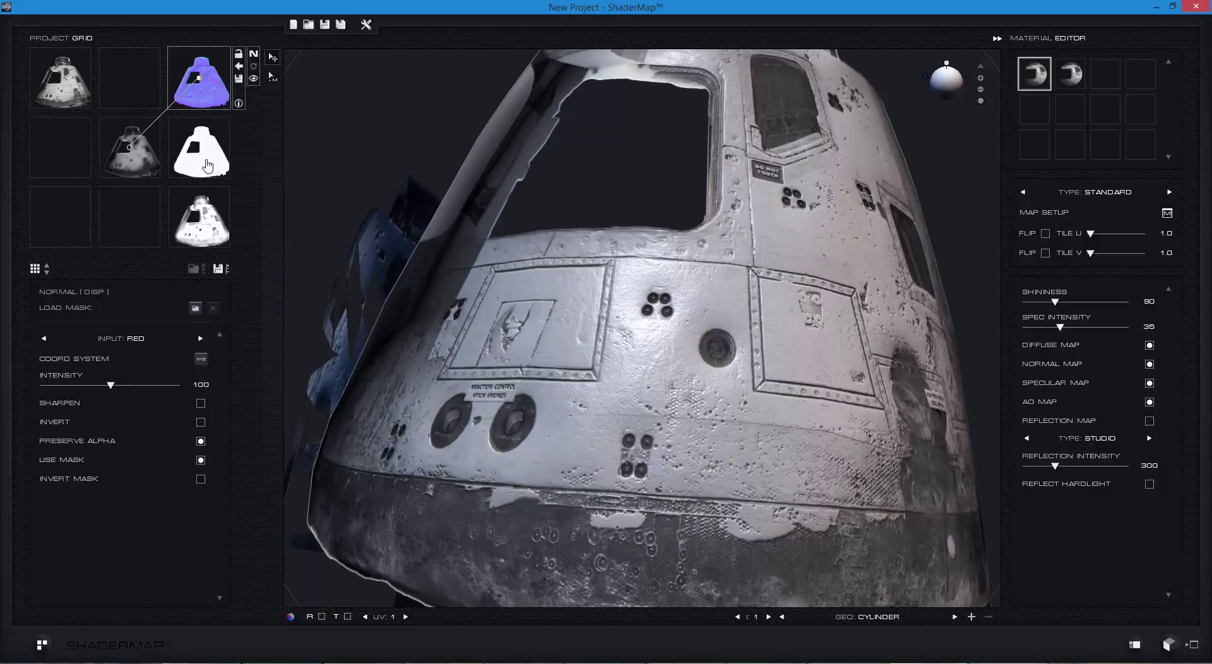
{"action": "left_click", "coordinate": [126, 161]}
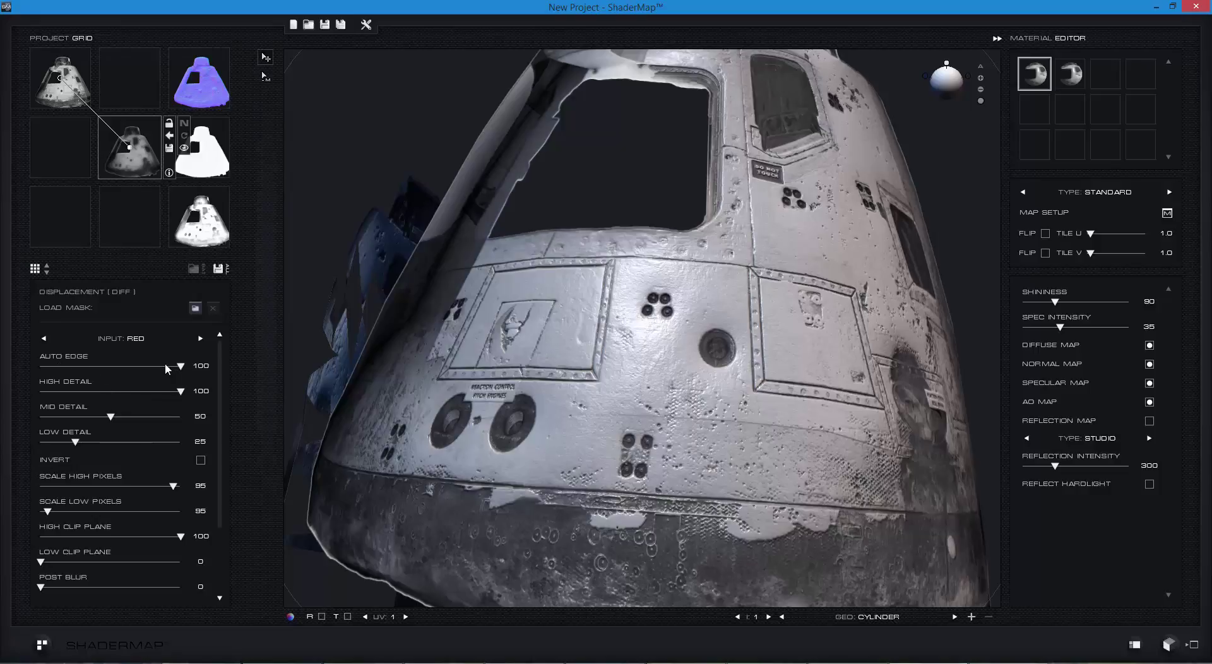
Try the displacement map's other input channels, including Blue and Average RGB, and return the input to Red
{"action": "left_click", "coordinate": [200, 341]}
{"action": "left_click", "coordinate": [200, 341]}
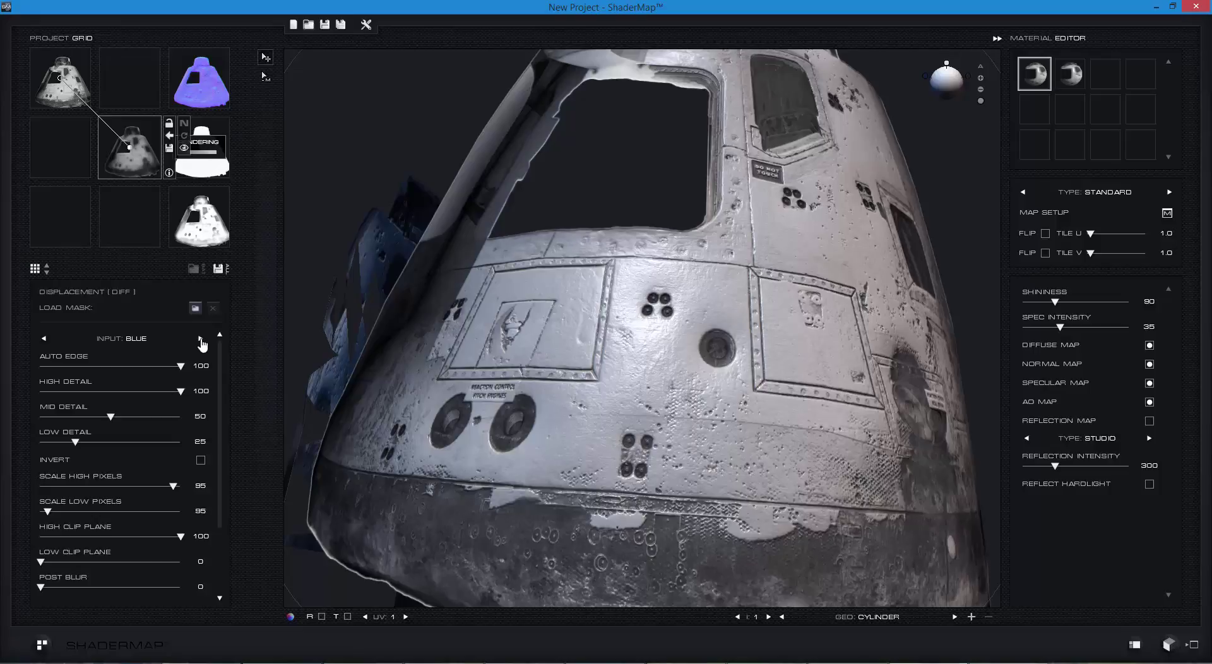
{"action": "left_click", "coordinate": [202, 342]}
{"action": "left_click", "coordinate": [201, 340]}
{"action": "left_click", "coordinate": [201, 341]}
{"action": "left_click", "coordinate": [201, 341]}
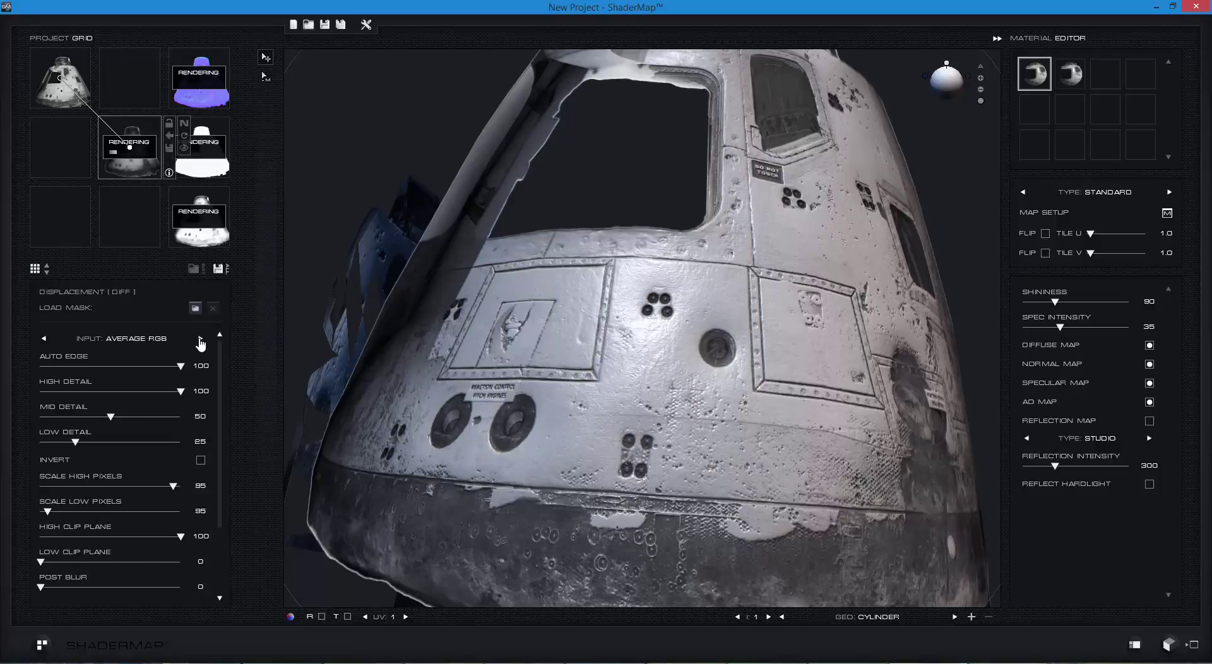
{"action": "left_click", "coordinate": [201, 341]}
{"action": "left_click", "coordinate": [200, 341]}
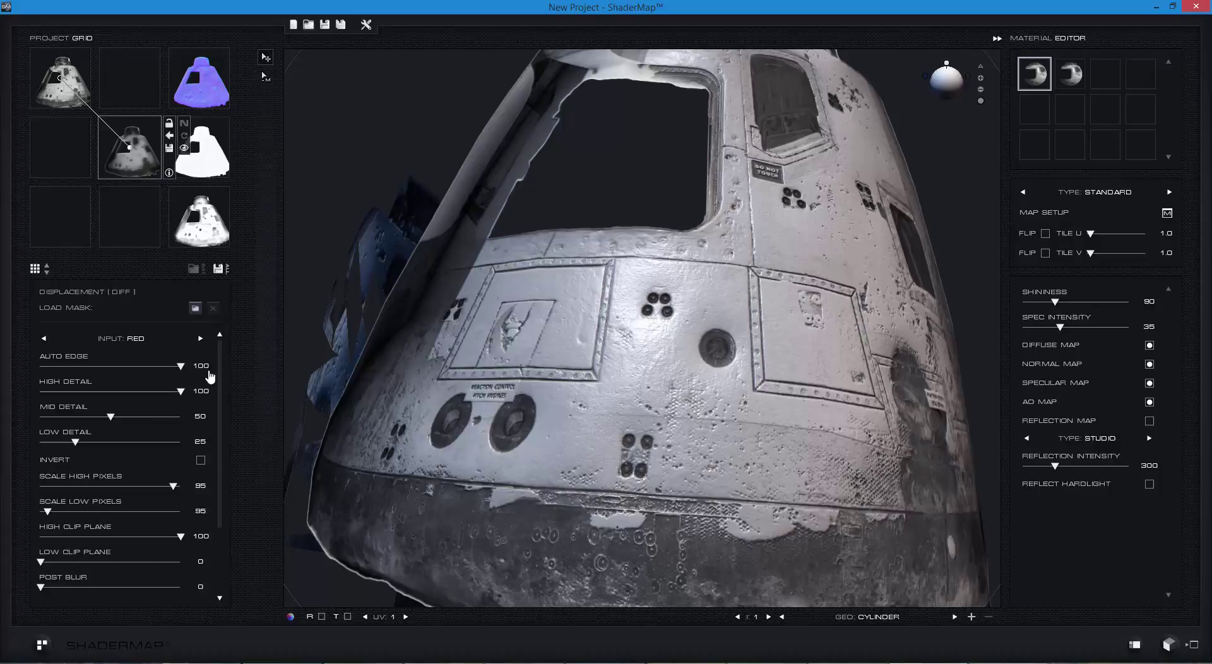
Set the displacement map's Low Detail to 9, Mid Detail to 13 and Scale High Pixels to 54
{"action": "left_click_drag", "start_coordinate": [77, 449], "coordinate": [127, 446]}
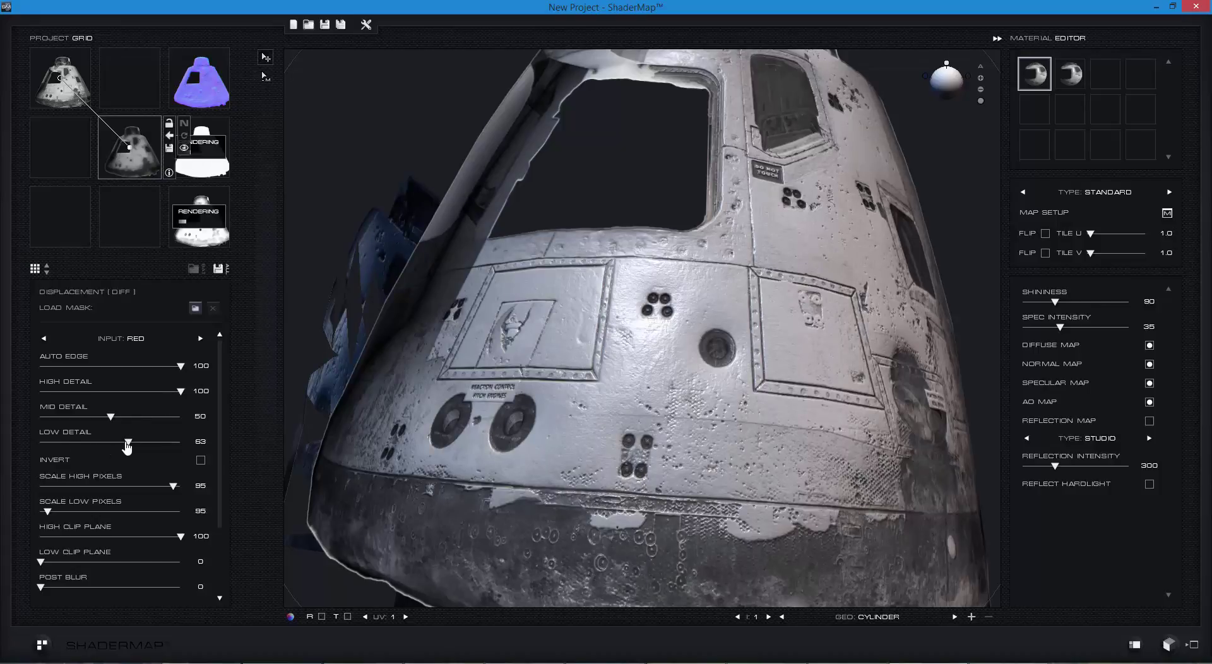
{"action": "left_click_drag", "start_coordinate": [127, 446], "coordinate": [52, 447]}
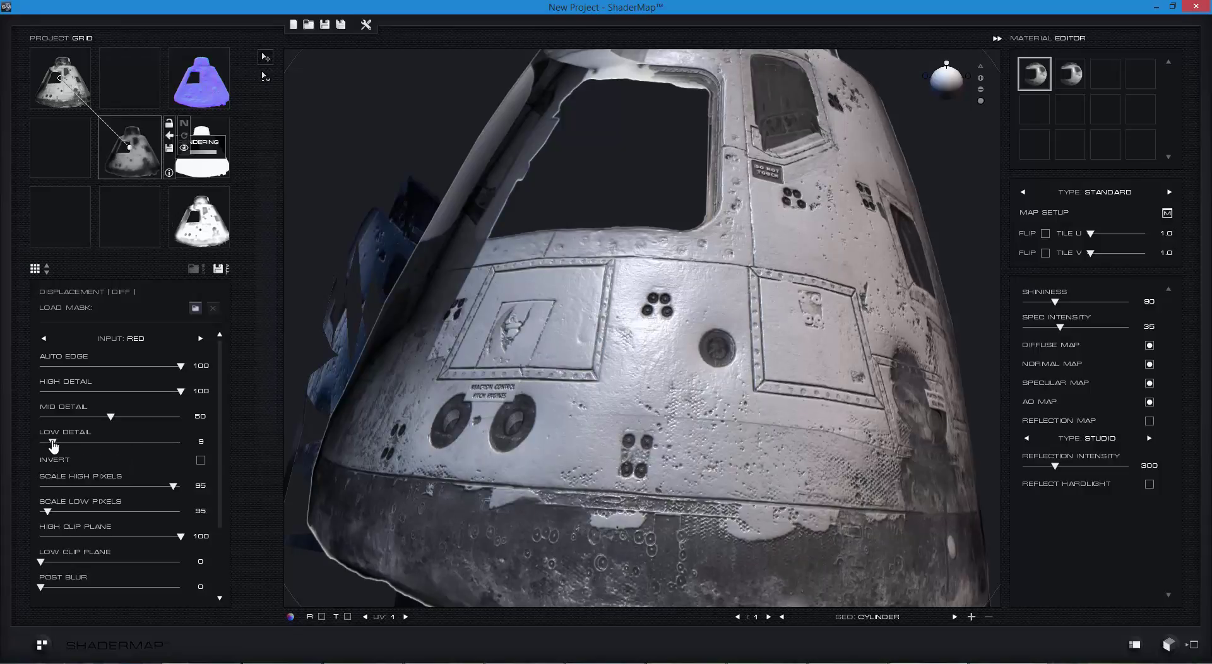
{"action": "left_click_drag", "start_coordinate": [117, 416], "coordinate": [156, 422]}
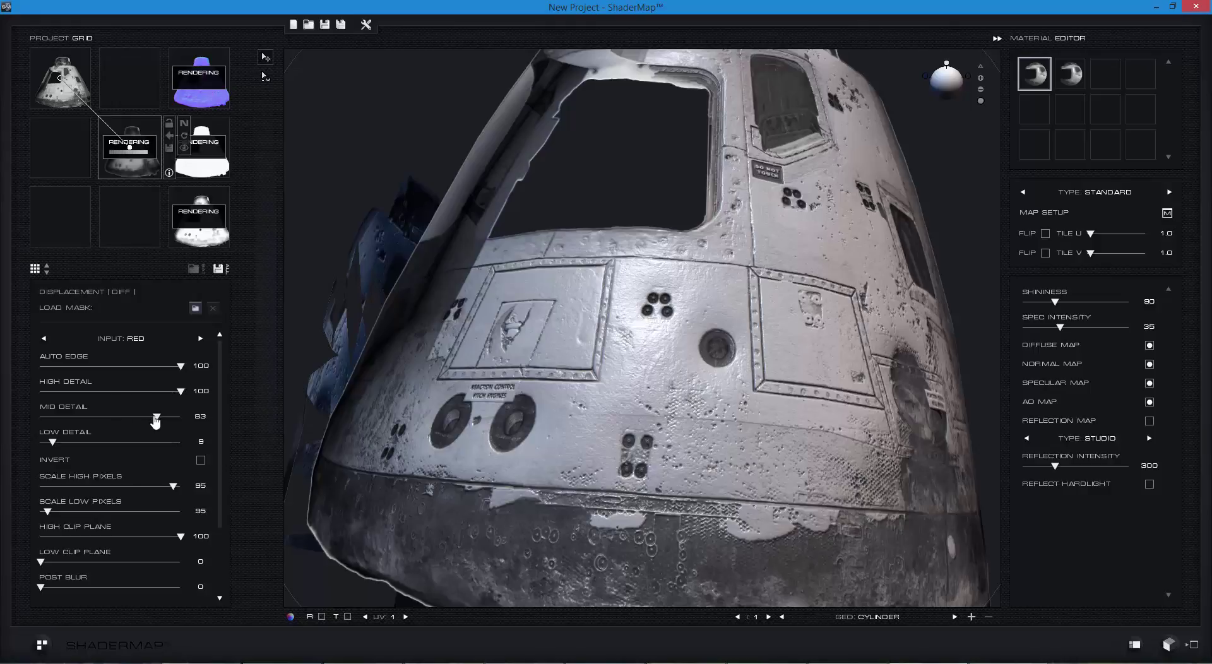
{"action": "left_click_drag", "start_coordinate": [156, 422], "coordinate": [58, 421]}
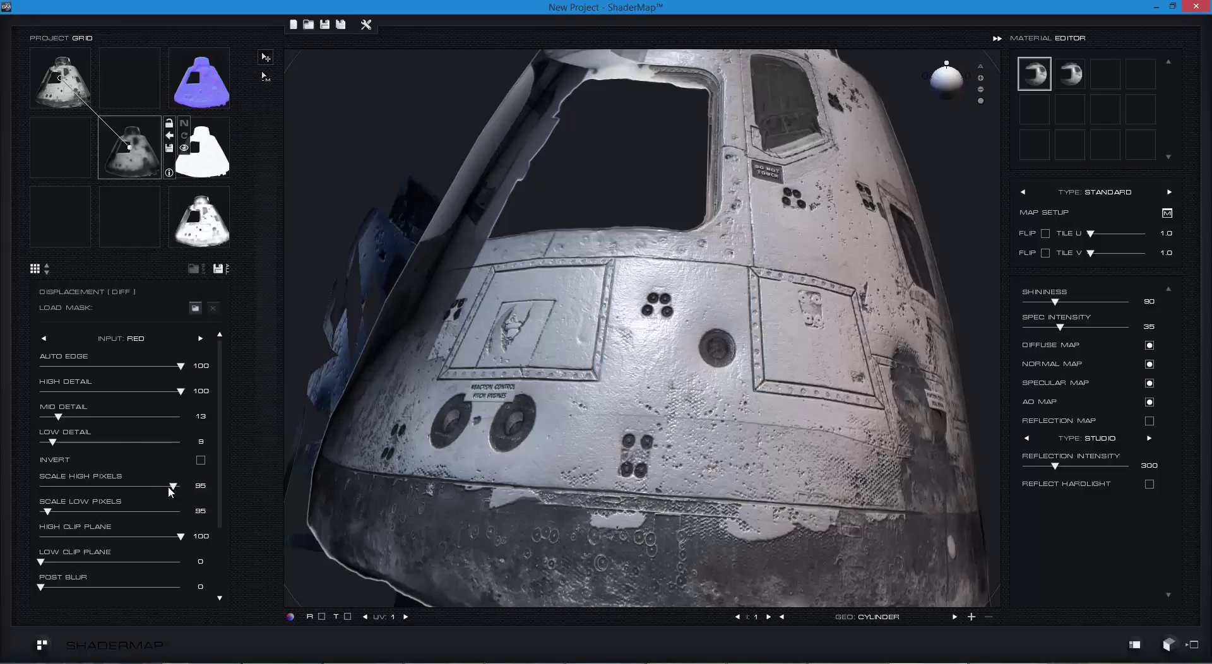
{"action": "left_click_drag", "start_coordinate": [176, 491], "coordinate": [87, 491]}
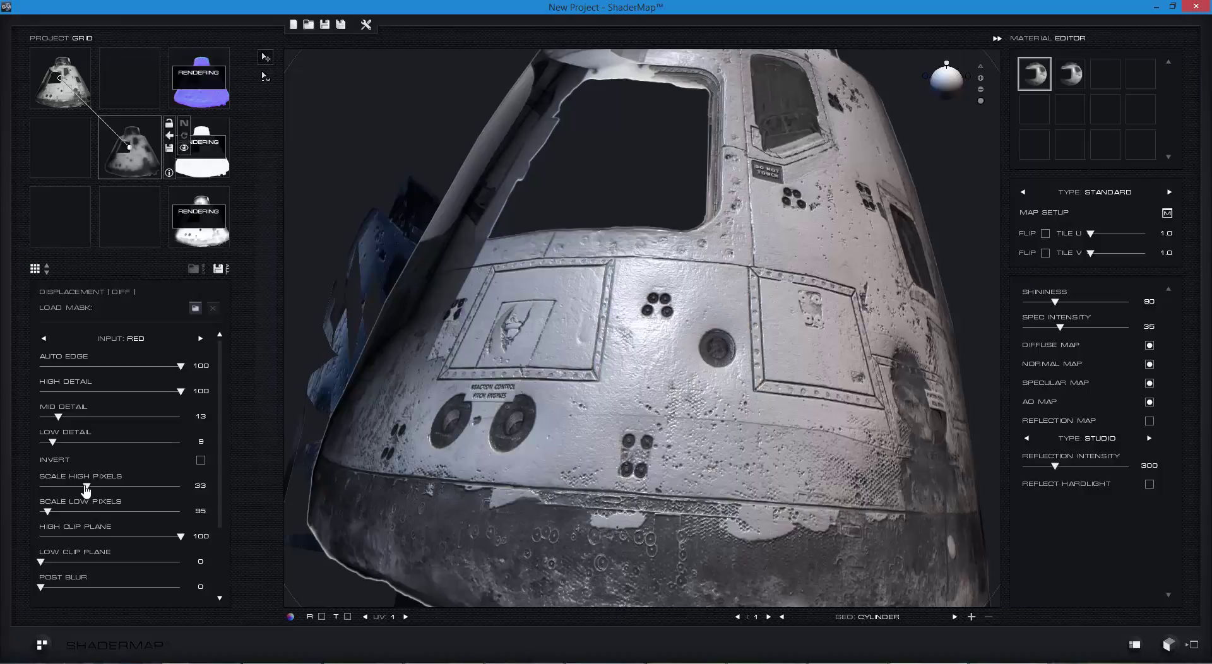
{"action": "left_click_drag", "start_coordinate": [86, 491], "coordinate": [115, 490]}
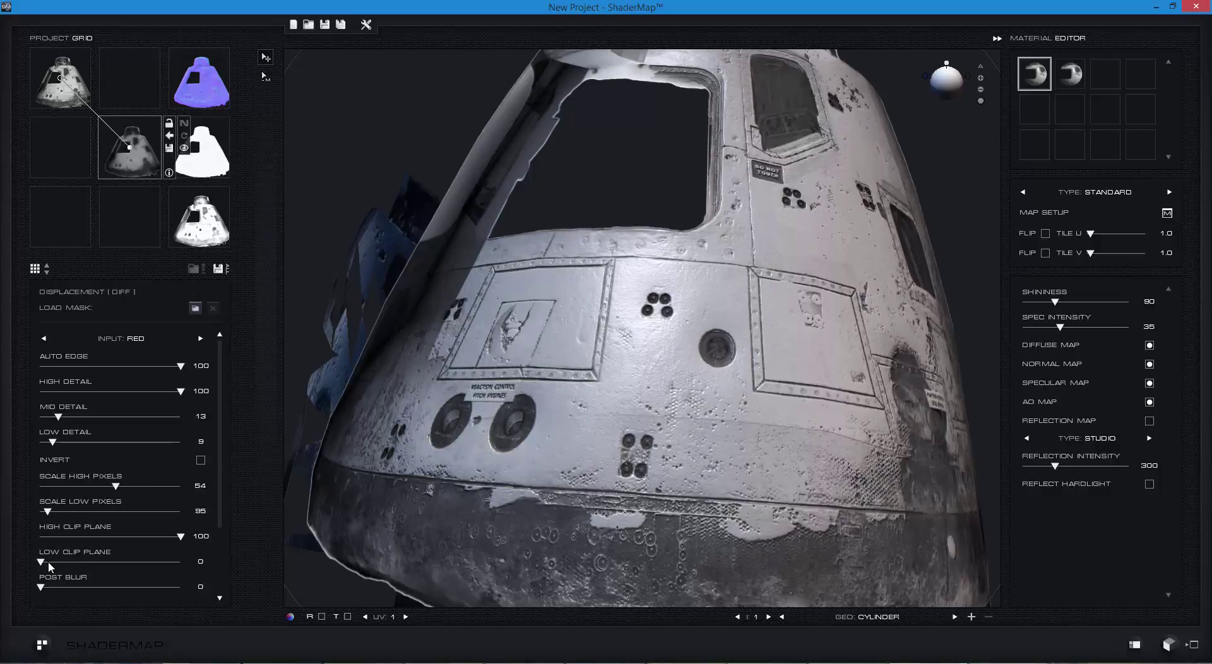
Set the displacement map's Post Blur to 2 and enable Post Normalize
{"action": "left_click_drag", "start_coordinate": [44, 584], "coordinate": [78, 587]}
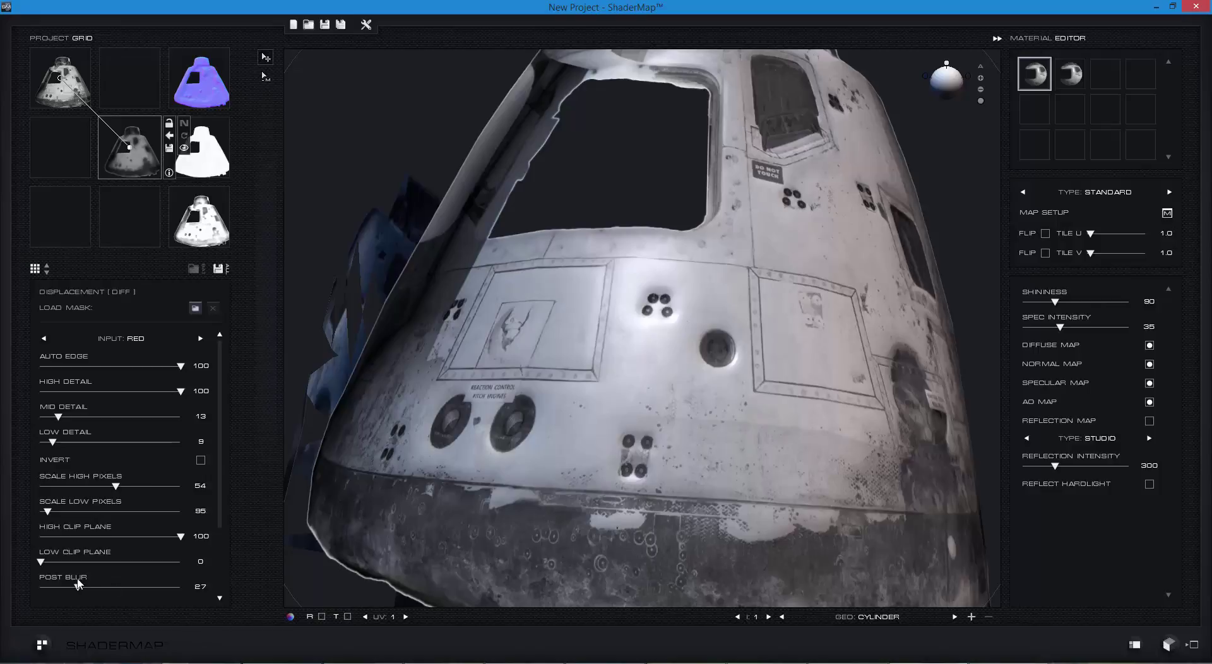
{"action": "left_click_drag", "start_coordinate": [77, 587], "coordinate": [46, 590]}
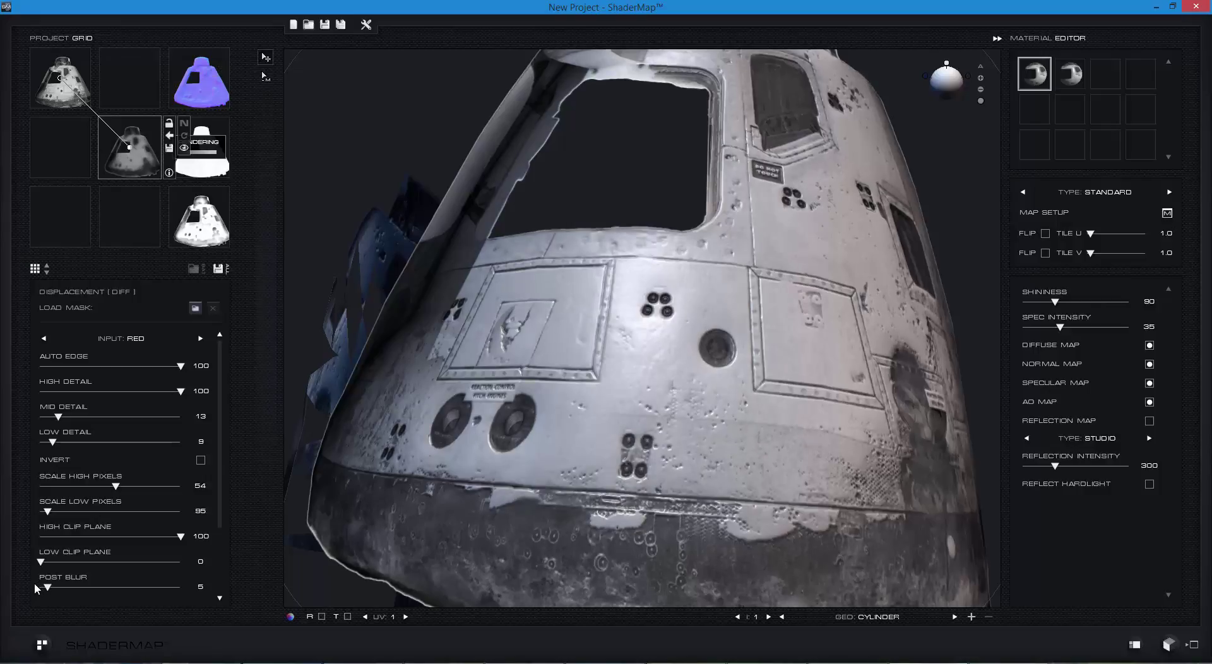
{"action": "left_click_drag", "start_coordinate": [48, 591], "coordinate": [42, 595]}
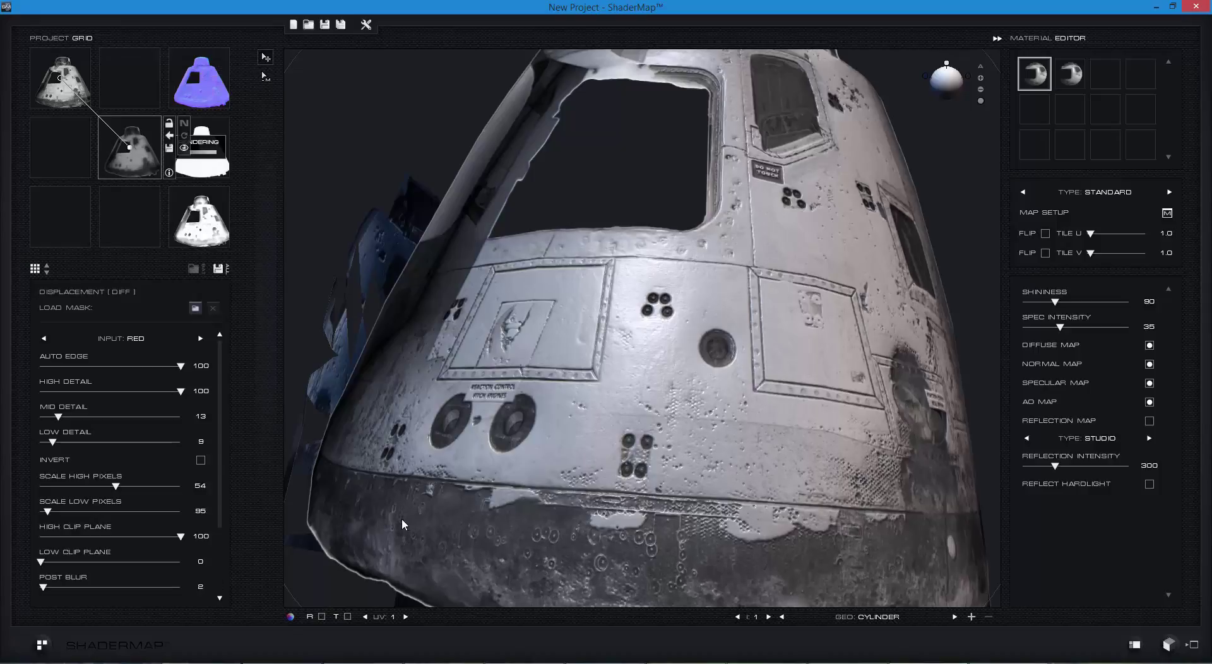
{"action": "left_click_drag", "start_coordinate": [215, 503], "coordinate": [212, 582]}
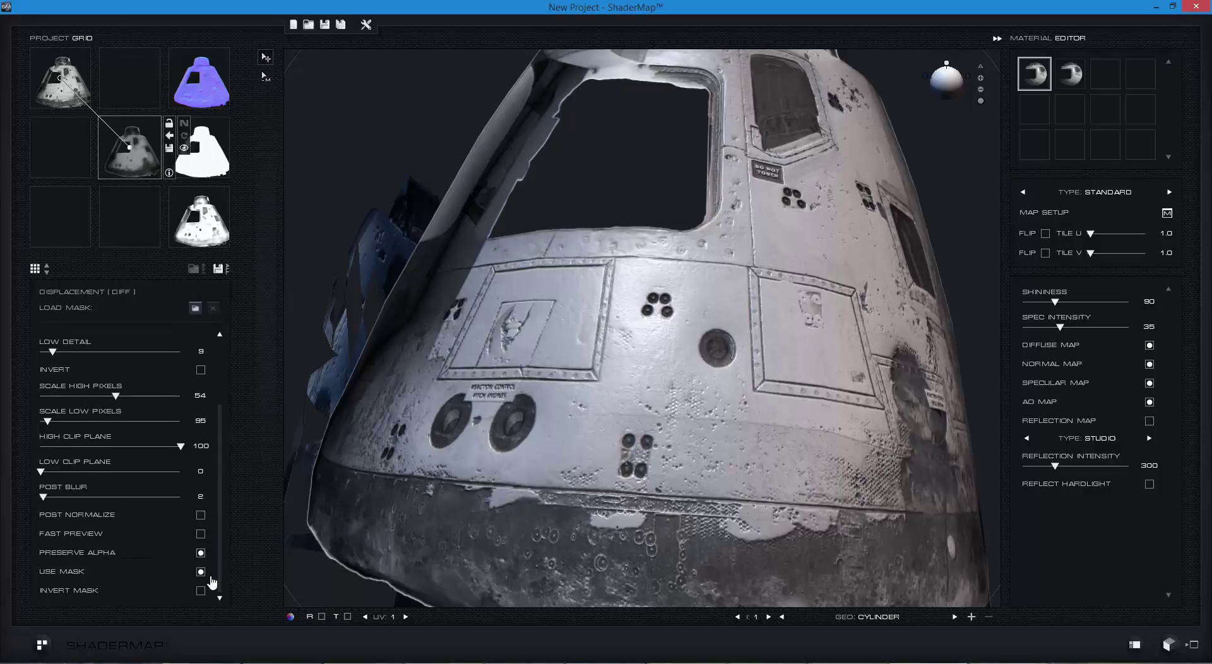
{"action": "left_click", "coordinate": [201, 515]}
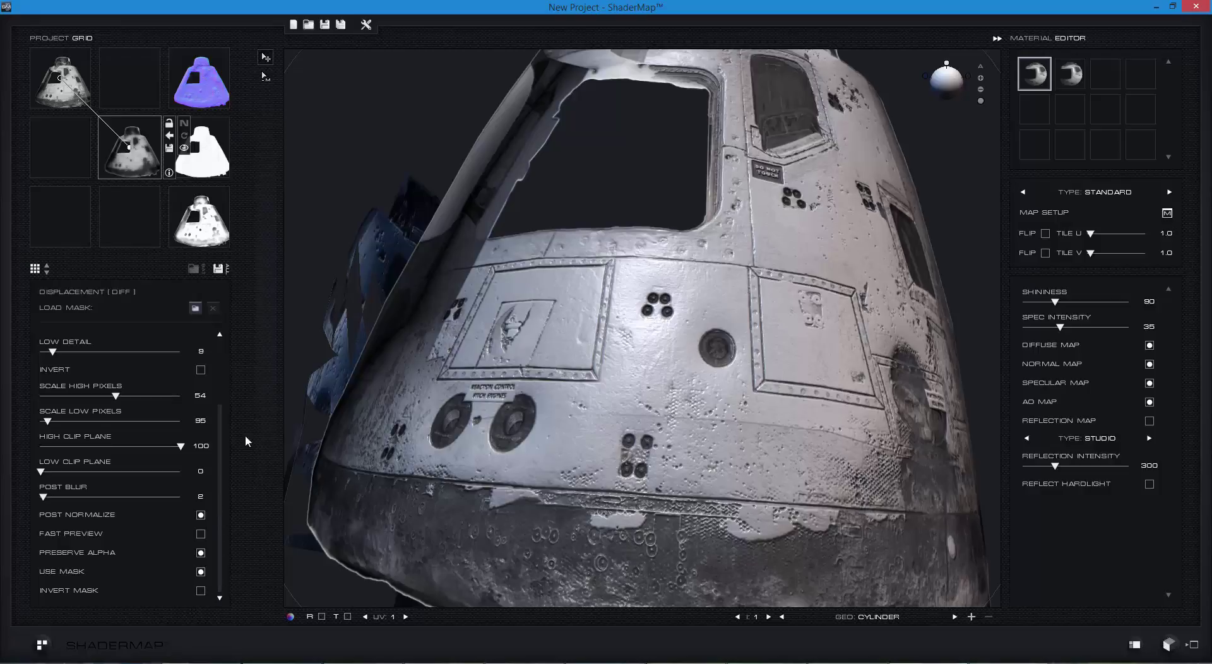
Set the normal map's intensity to 98 and enable Sharpen
{"action": "left_click", "coordinate": [212, 101]}
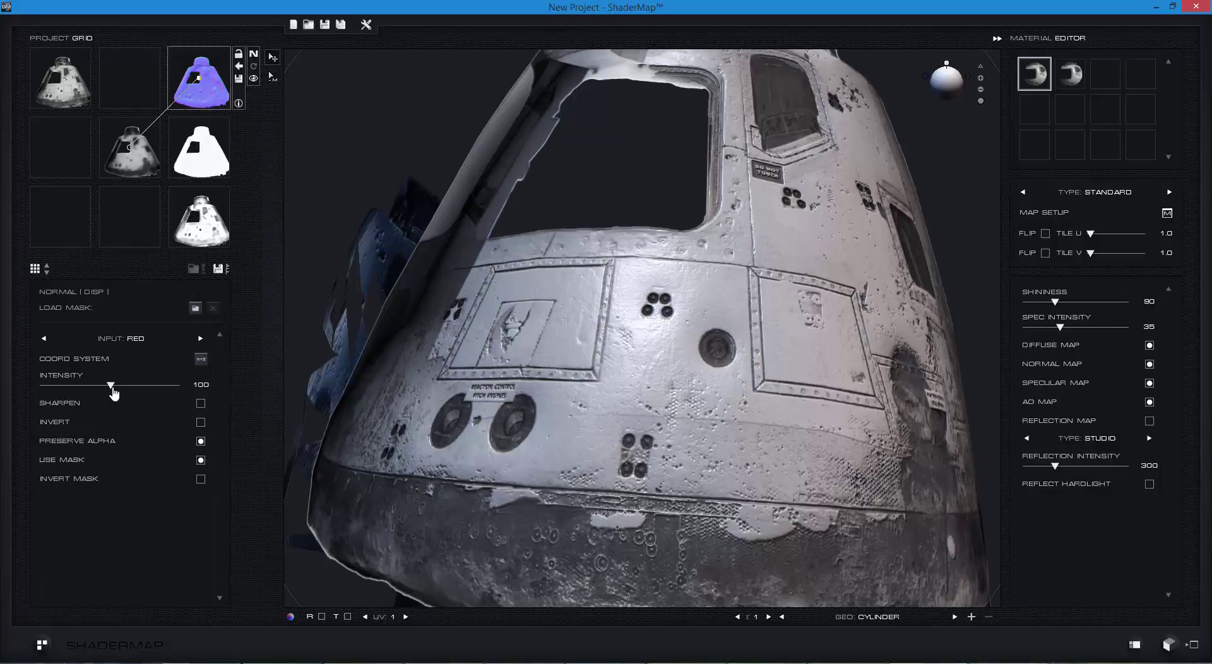
{"action": "mouse_move", "coordinate": [112, 388]}
{"action": "left_mouse_down"}
{"action": "mouse_move", "coordinate": [68, 389]}
{"action": "mouse_move", "coordinate": [145, 389]}
{"action": "mouse_move", "coordinate": [108, 388]}
{"action": "left_mouse_up"}
{"action": "left_click", "coordinate": [200, 405]}
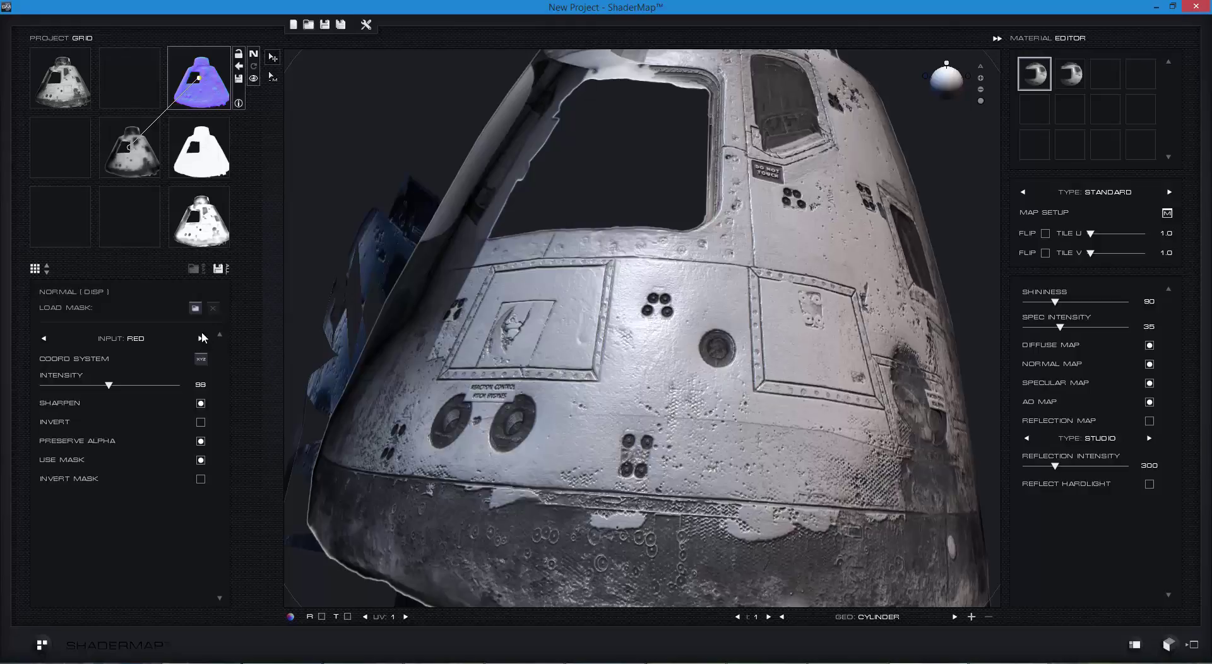
Set the ambient occlusion map's Ray Count to 64 and Ray Length to 10
{"action": "left_click", "coordinate": [201, 161]}
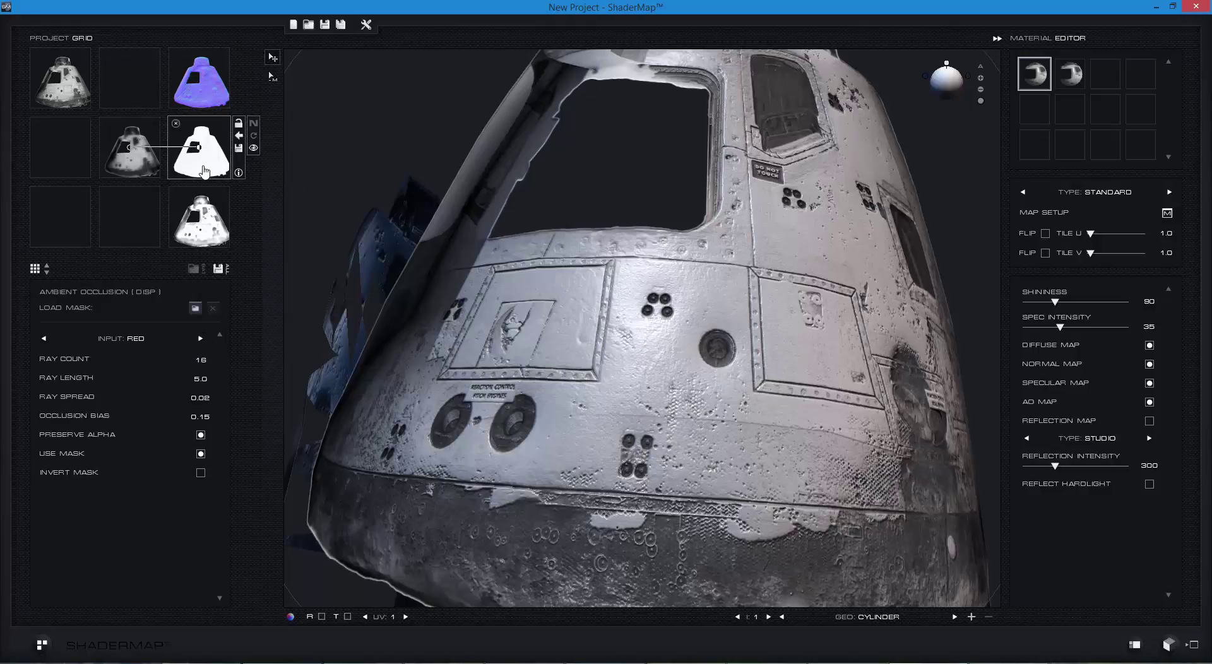
{"action": "left_click", "coordinate": [201, 360]}
{"action": "type", "text": "64"}
{"action": "key", "text": "Return"}
{"action": "left_click", "coordinate": [201, 381]}
{"action": "type", "text": "10"}
{"action": "key", "text": "Return"}
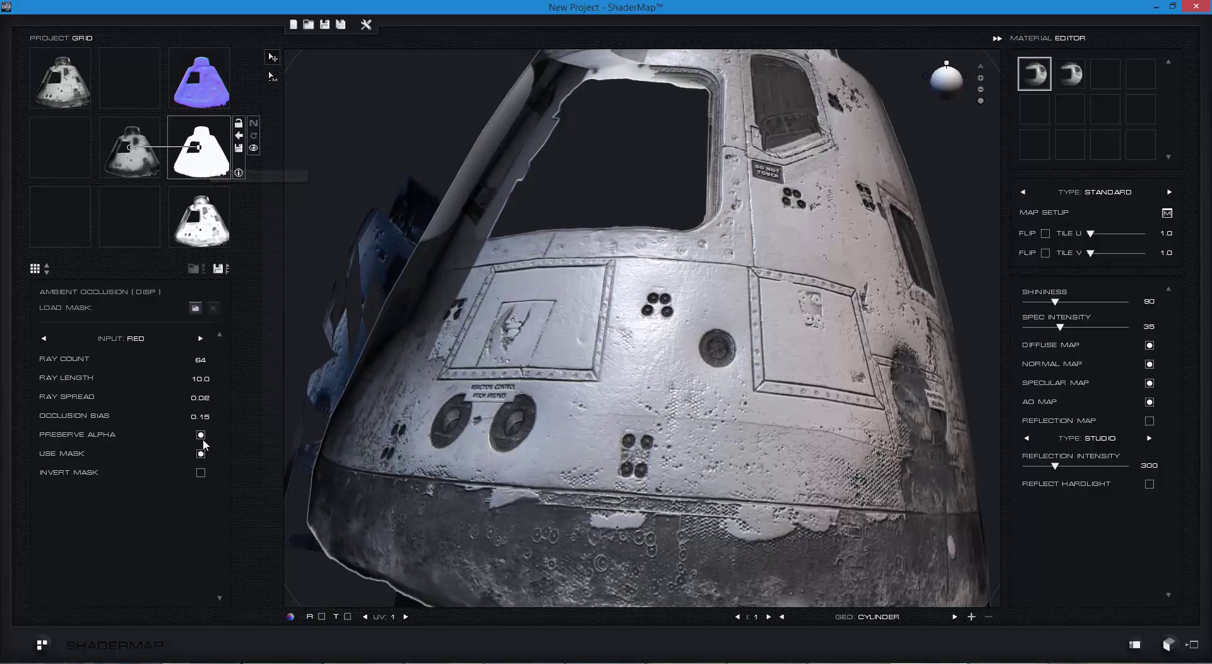
Set the specular map's Detail to 37
{"action": "left_click", "coordinate": [214, 235]}
{"action": "left_click_drag", "start_coordinate": [139, 368], "coordinate": [90, 367]}
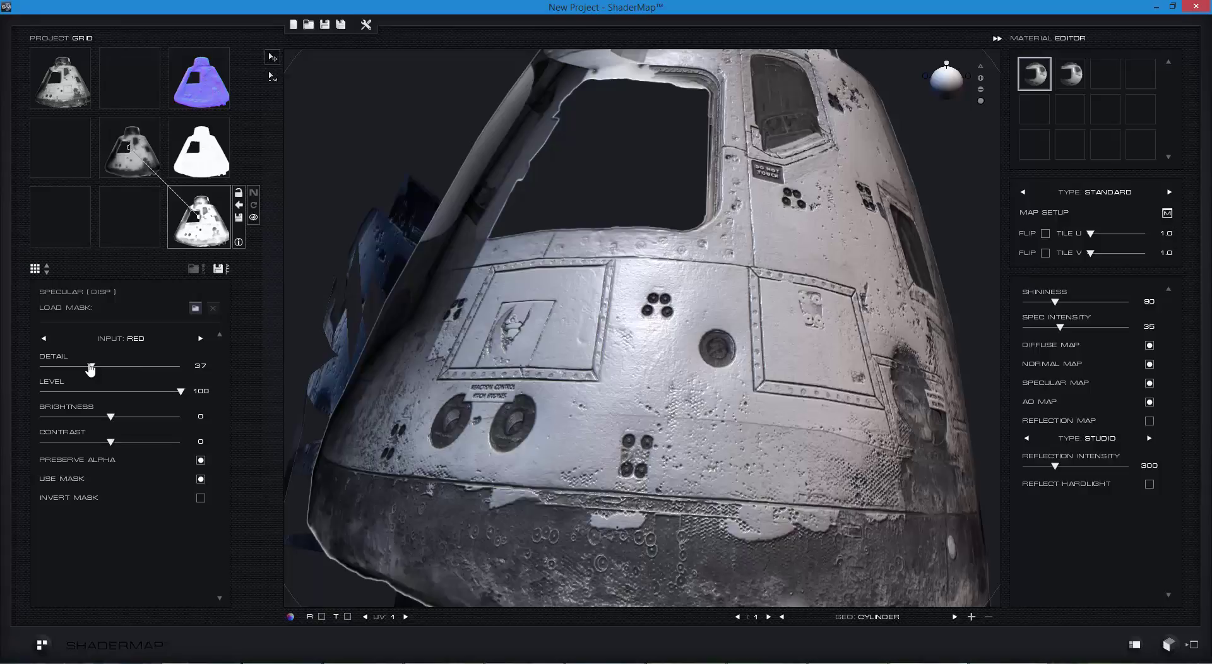
{"action": "left_click_drag", "start_coordinate": [572, 379], "coordinate": [593, 351]}
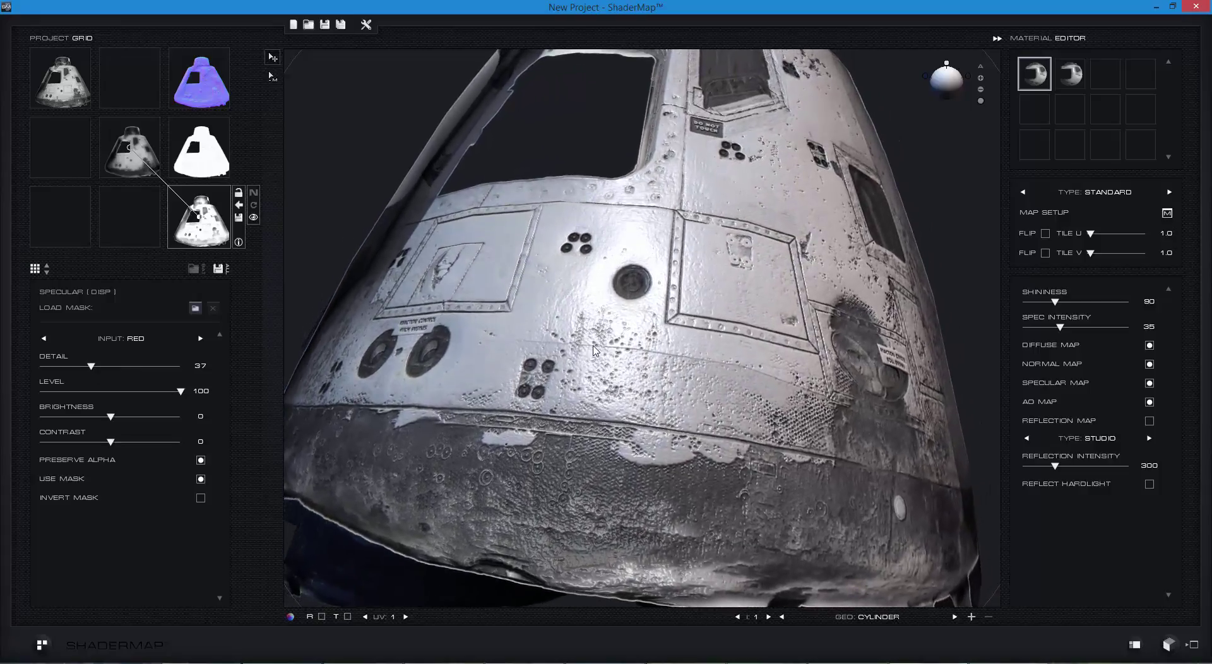
Move the preview light around the capsule to inspect how the surface relief reacts to different lighting directions
{"action": "mouse_move", "coordinate": [949, 68]}
{"action": "left_mouse_down"}
{"action": "mouse_move", "coordinate": [940, 82]}
{"action": "mouse_move", "coordinate": [961, 68]}
{"action": "mouse_move", "coordinate": [936, 75]}
{"action": "mouse_move", "coordinate": [951, 76]}
{"action": "left_mouse_up"}
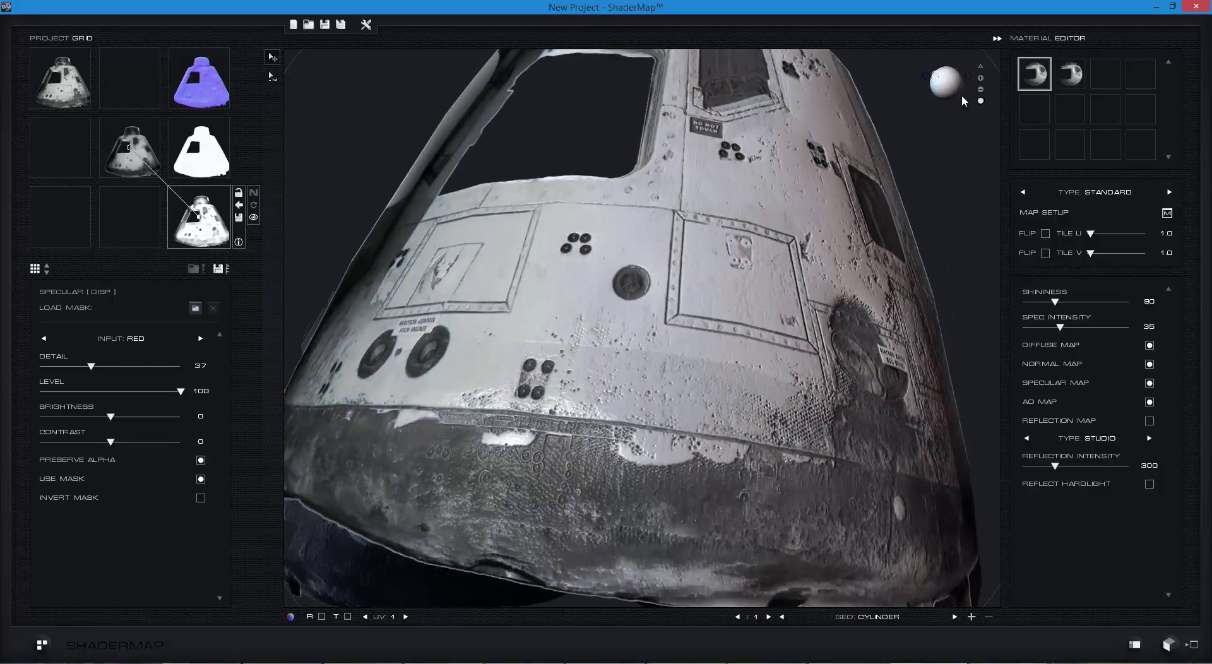
{"action": "left_click", "coordinate": [978, 82]}
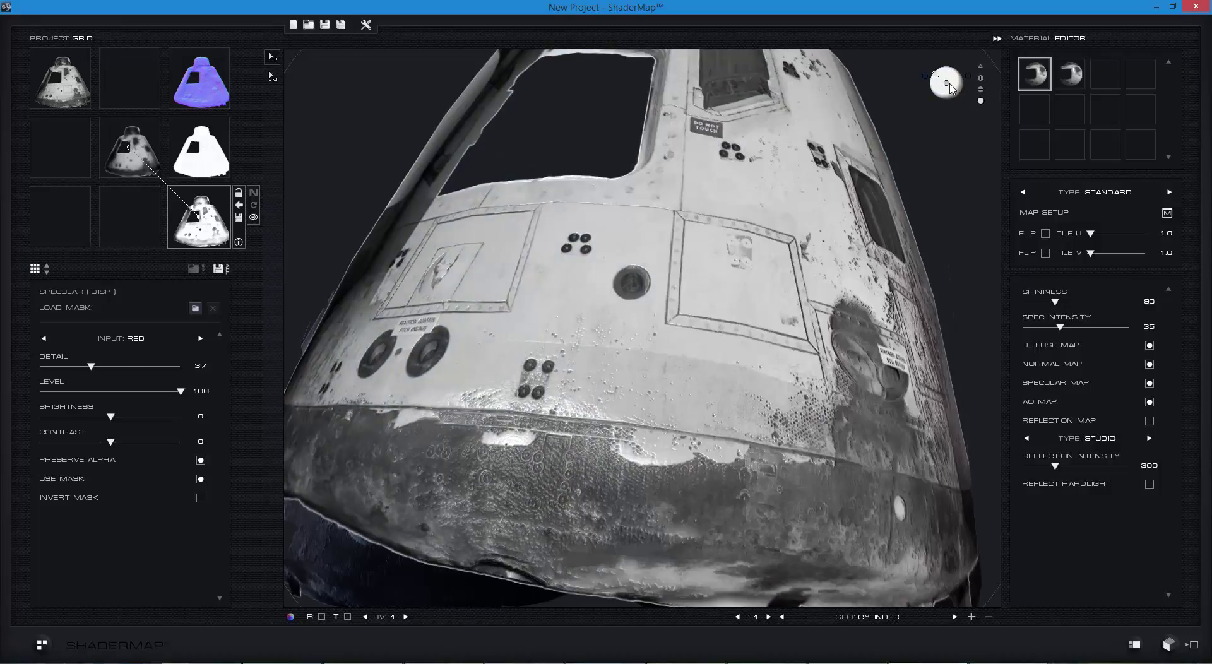
{"action": "mouse_move", "coordinate": [948, 89]}
{"action": "left_mouse_down"}
{"action": "mouse_move", "coordinate": [939, 79]}
{"action": "mouse_move", "coordinate": [961, 100]}
{"action": "left_mouse_up"}
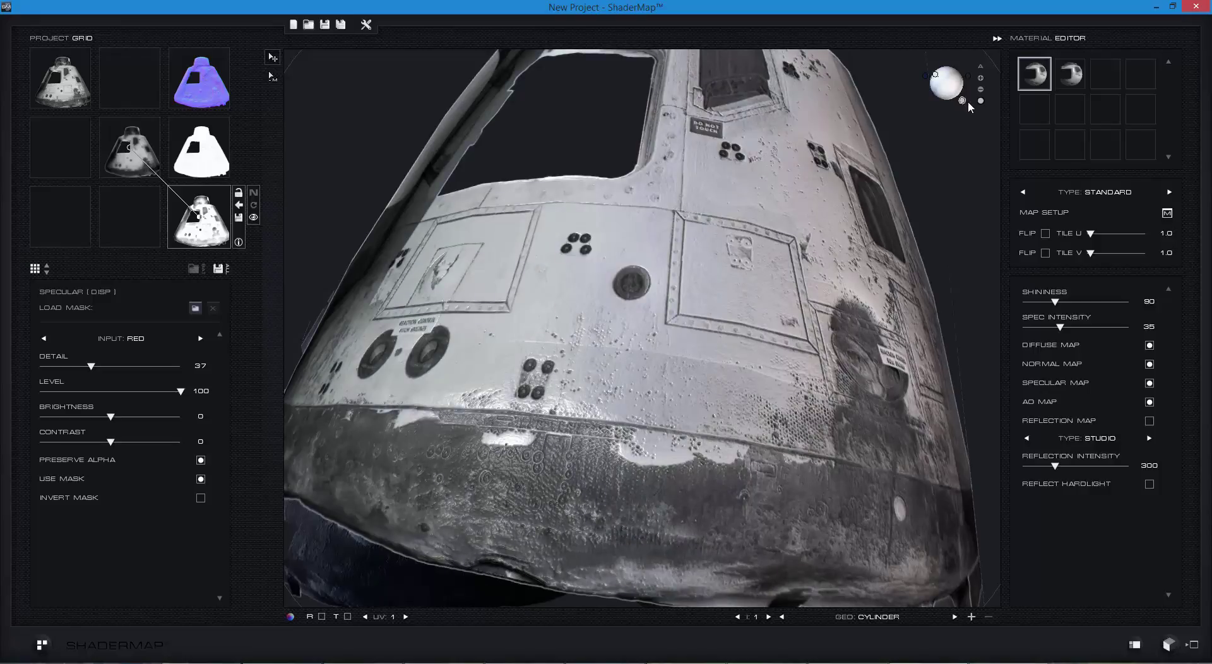
Tint the lower preview light pink (red 243, green 138, blue 150) and shift it to a new direction on the capsule
{"action": "left_click", "coordinate": [981, 102]}
{"action": "left_click_drag", "start_coordinate": [816, 104], "coordinate": [819, 69]}
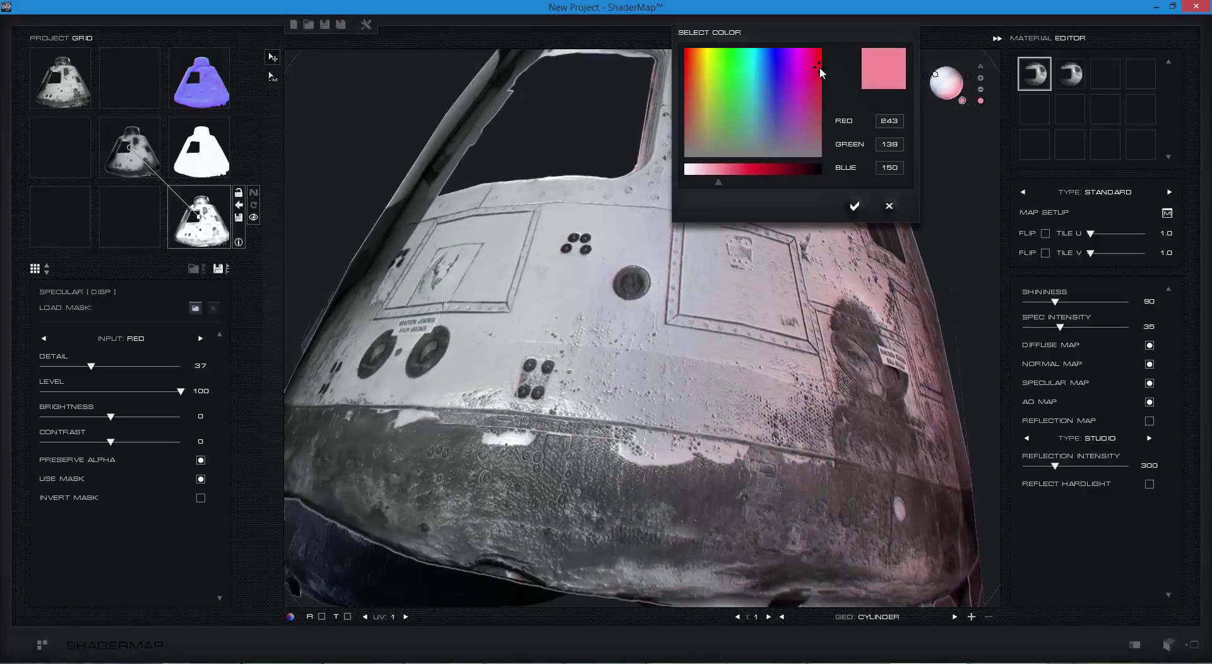
{"action": "left_click", "coordinate": [854, 206]}
{"action": "left_click_drag", "start_coordinate": [958, 101], "coordinate": [952, 94]}
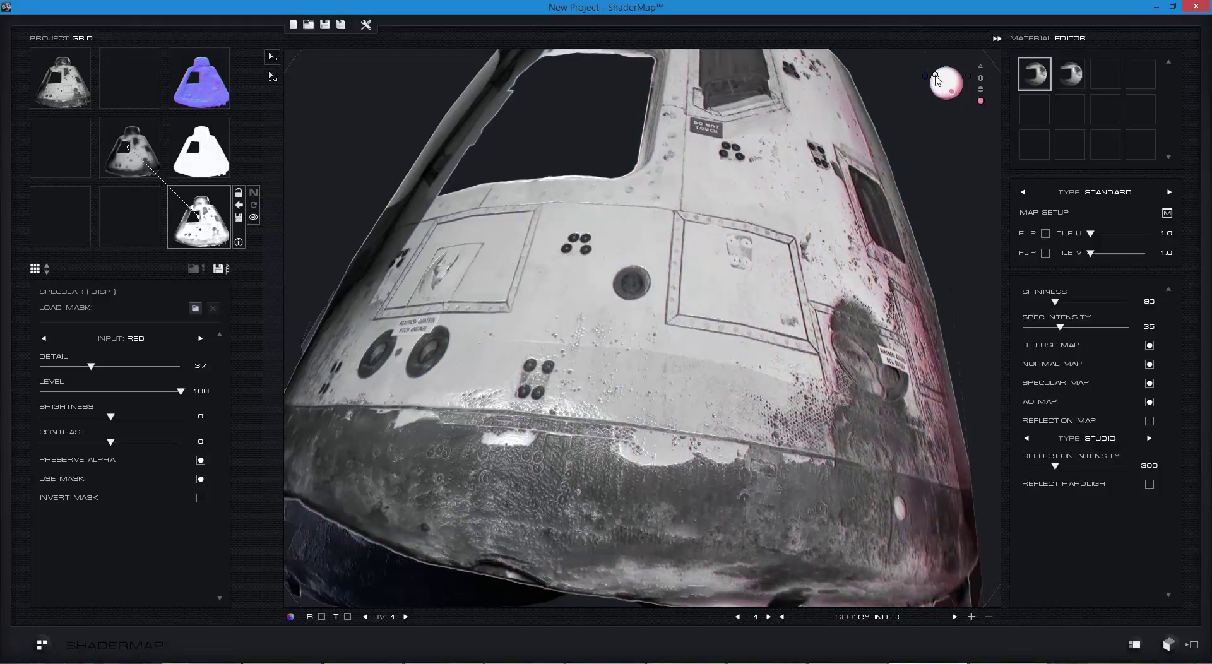
Set the preview's ambient light color to black (0, 0, 0)
{"action": "left_click", "coordinate": [980, 78]}
{"action": "left_click", "coordinate": [982, 78]}
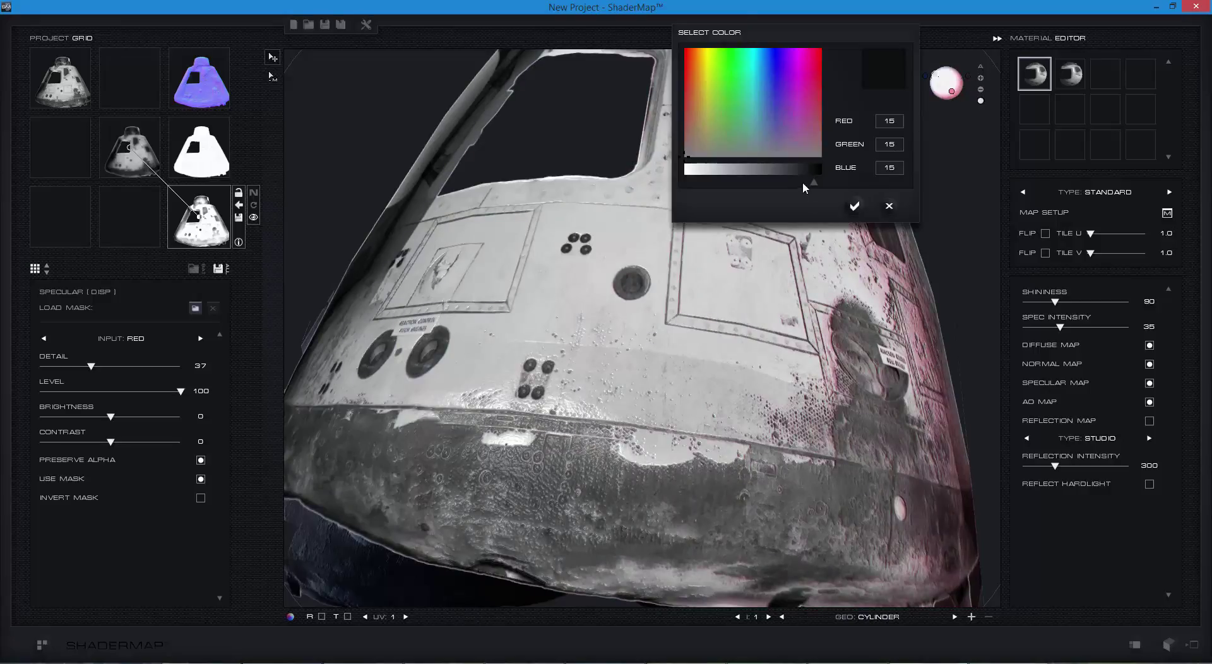
{"action": "mouse_move", "coordinate": [814, 181]}
{"action": "left_mouse_down"}
{"action": "mouse_move", "coordinate": [751, 179]}
{"action": "mouse_move", "coordinate": [823, 179]}
{"action": "left_mouse_up"}
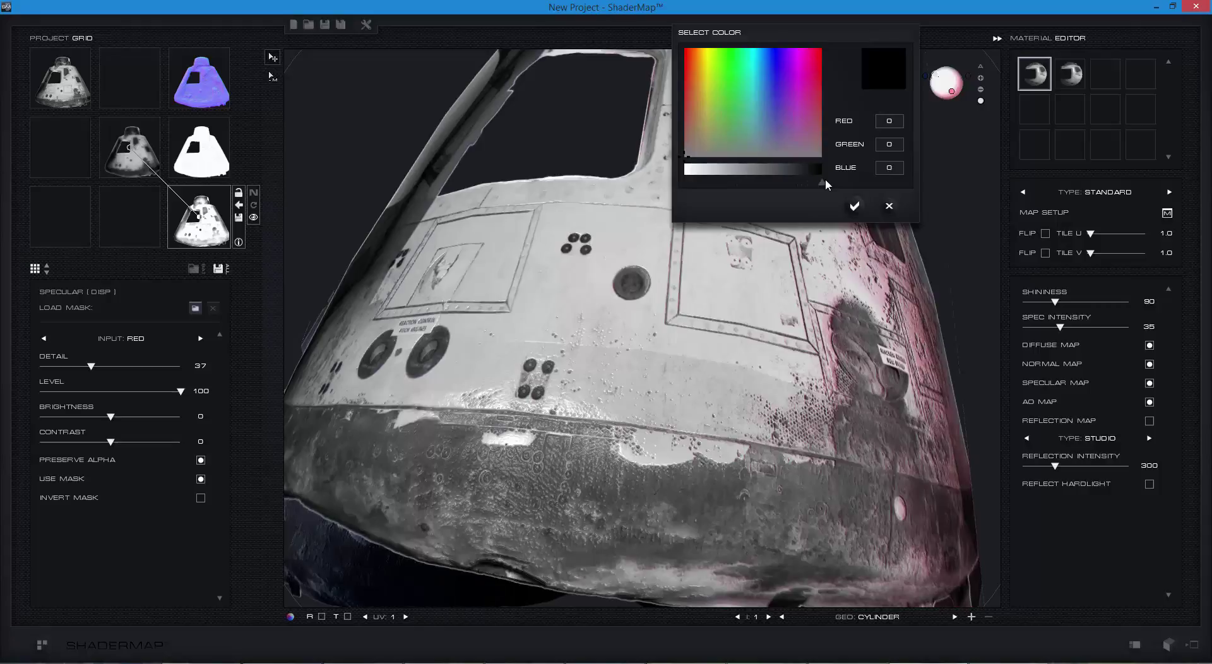
{"action": "left_click", "coordinate": [854, 206]}
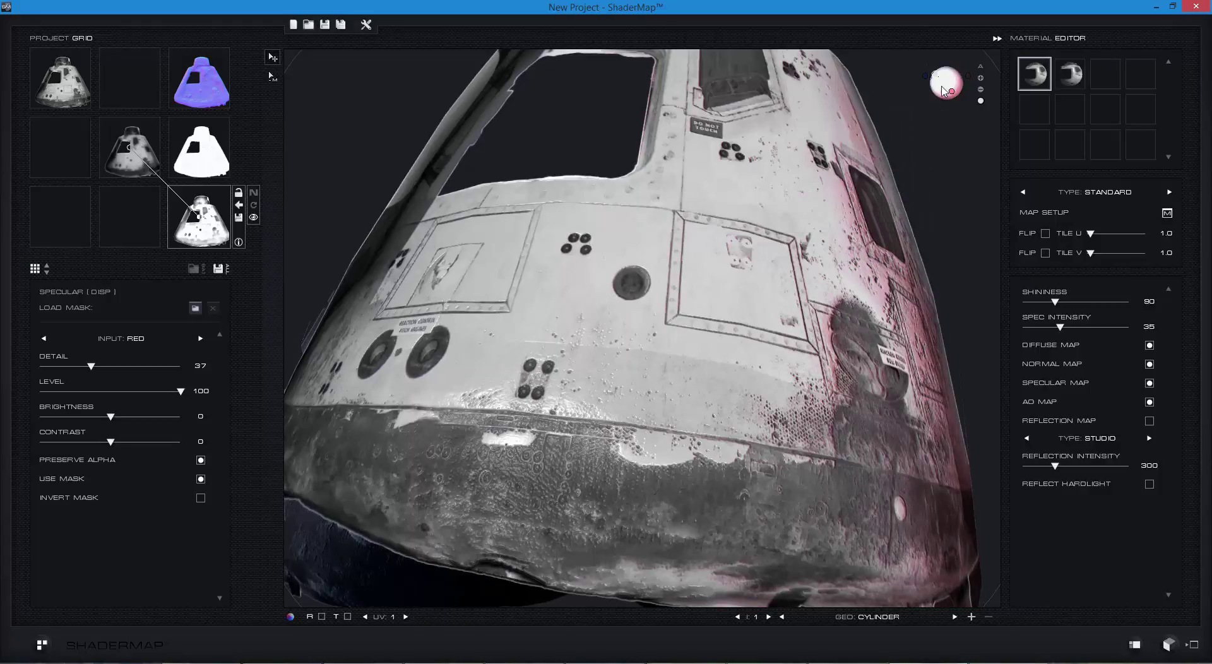
{"action": "left_click", "coordinate": [982, 68]}
{"action": "left_click_drag", "start_coordinate": [816, 183], "coordinate": [850, 183]}
{"action": "left_click", "coordinate": [890, 206]}
Reposition the white preview light and examine the upper part of the capsule under the pink light
{"action": "mouse_move", "coordinate": [935, 74]}
{"action": "left_mouse_down"}
{"action": "mouse_move", "coordinate": [951, 74]}
{"action": "mouse_move", "coordinate": [934, 67]}
{"action": "left_mouse_up"}
{"action": "left_click_drag", "start_coordinate": [700, 309], "coordinate": [636, 371]}
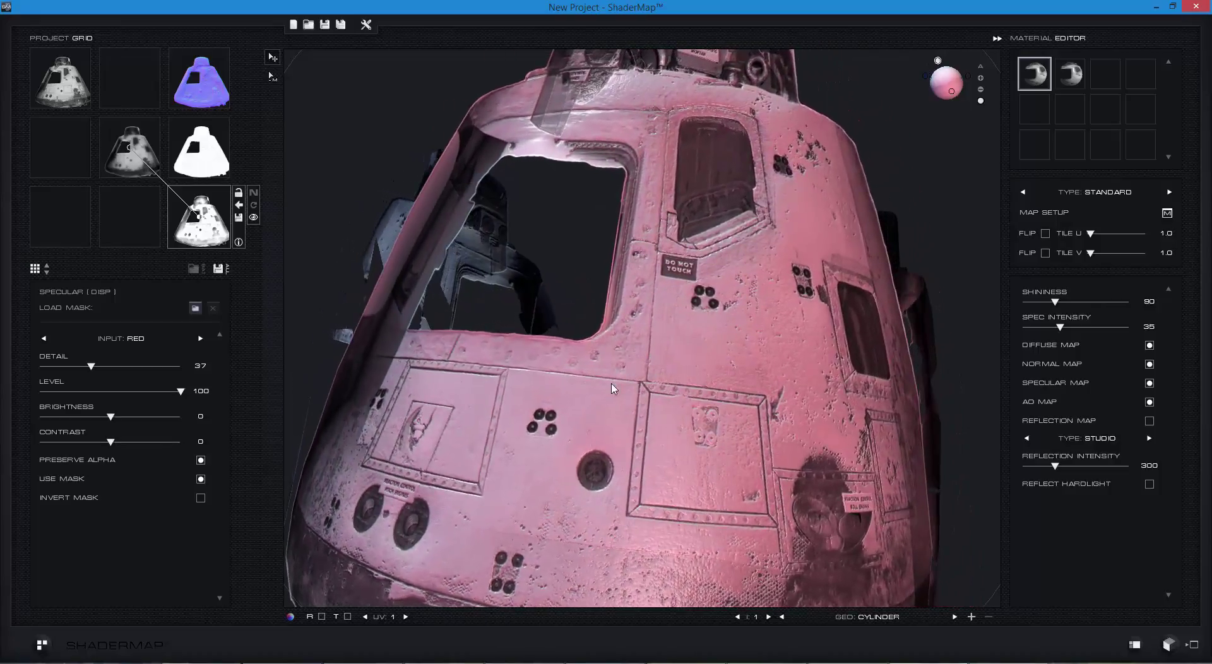
Set the specular map's Brightness to -15 and Contrast to 468
{"action": "left_click_drag", "start_coordinate": [109, 421], "coordinate": [150, 422]}
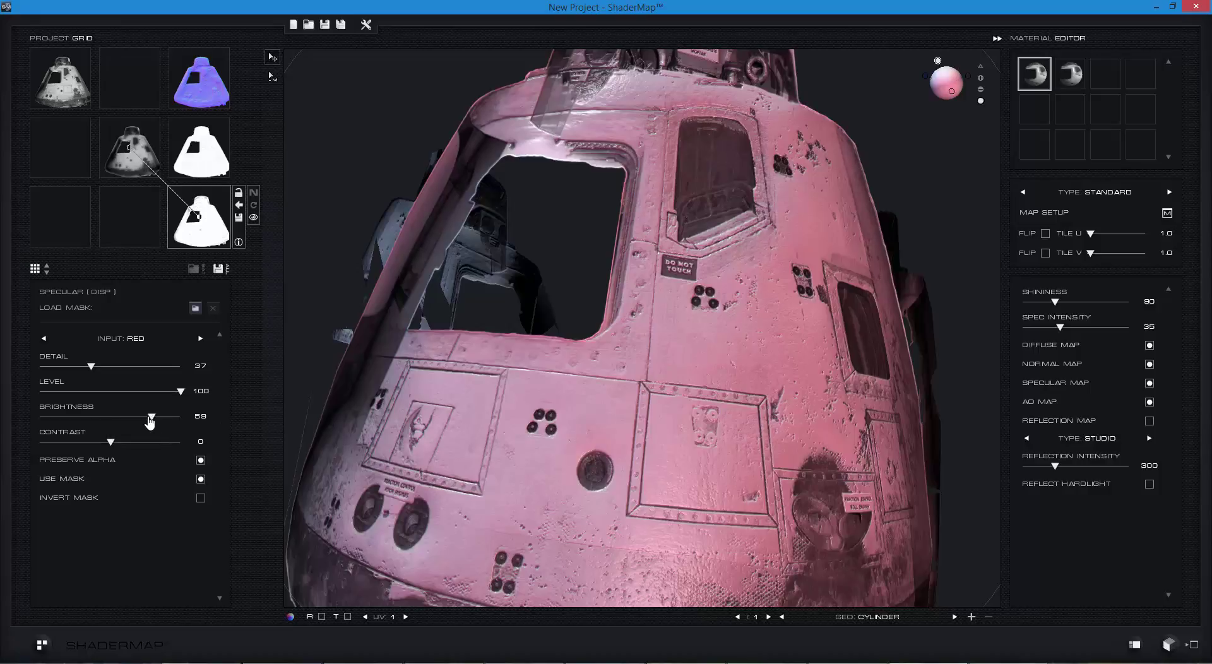
{"action": "left_click_drag", "start_coordinate": [625, 389], "coordinate": [670, 304]}
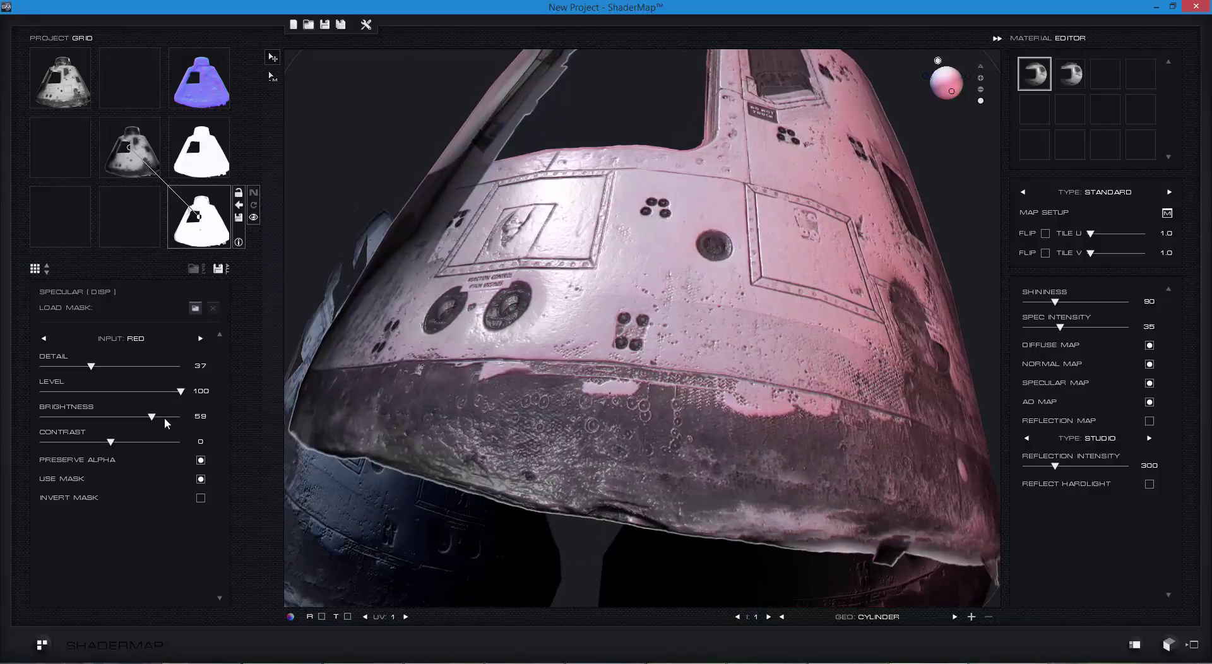
{"action": "mouse_move", "coordinate": [152, 418]}
{"action": "left_mouse_down"}
{"action": "mouse_move", "coordinate": [74, 418]}
{"action": "mouse_move", "coordinate": [100, 417]}
{"action": "mouse_move", "coordinate": [81, 445]}
{"action": "mouse_move", "coordinate": [155, 445]}
{"action": "left_mouse_up"}
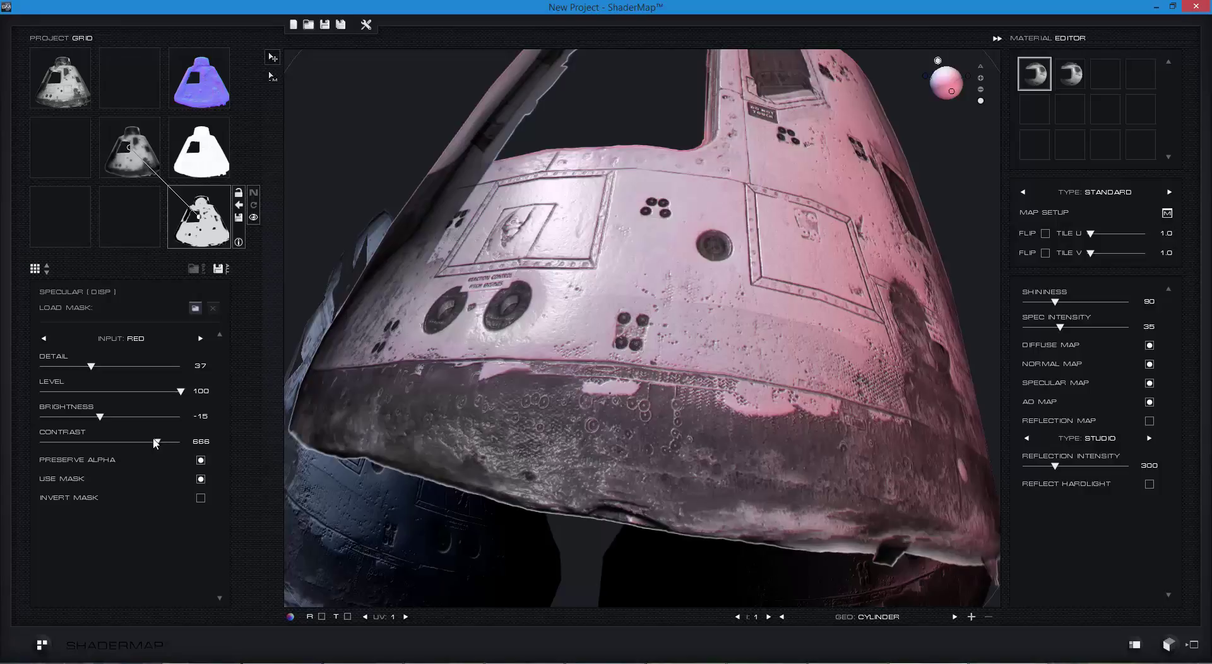
{"action": "left_click_drag", "start_coordinate": [151, 445], "coordinate": [141, 445]}
Set the specular map's Detail to 75 and Level to 56
{"action": "left_click_drag", "start_coordinate": [91, 375], "coordinate": [145, 371]}
{"action": "left_click_drag", "start_coordinate": [181, 392], "coordinate": [149, 395]}
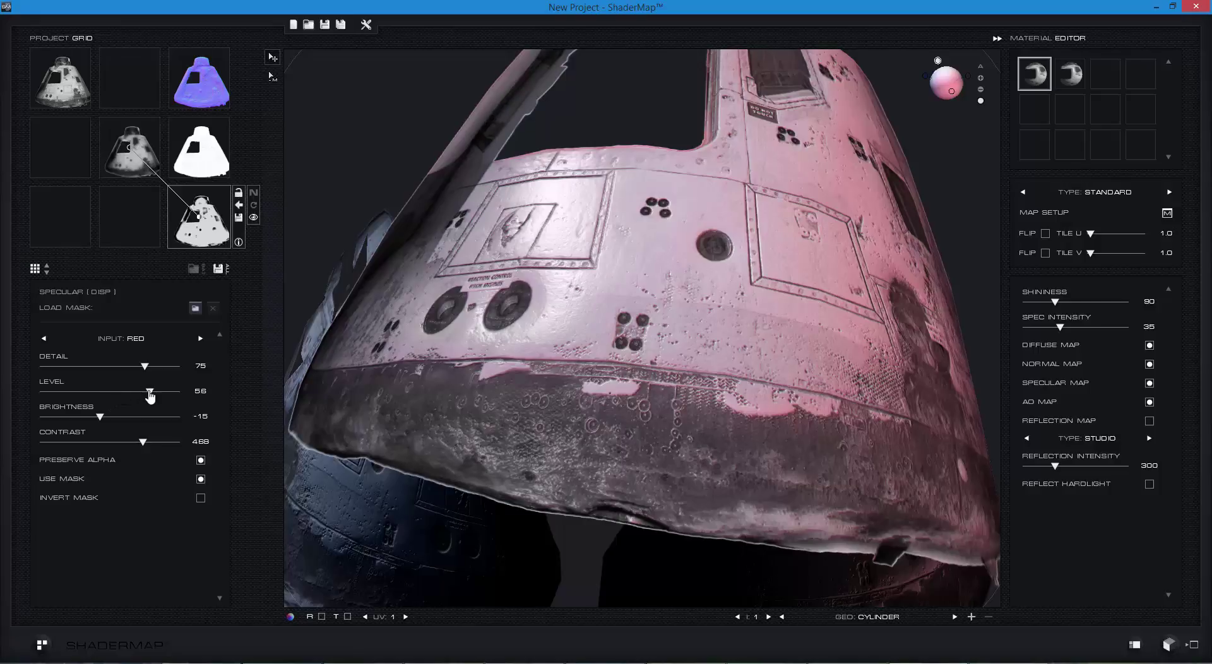
{"action": "left_click_drag", "start_coordinate": [362, 413], "coordinate": [736, 440]}
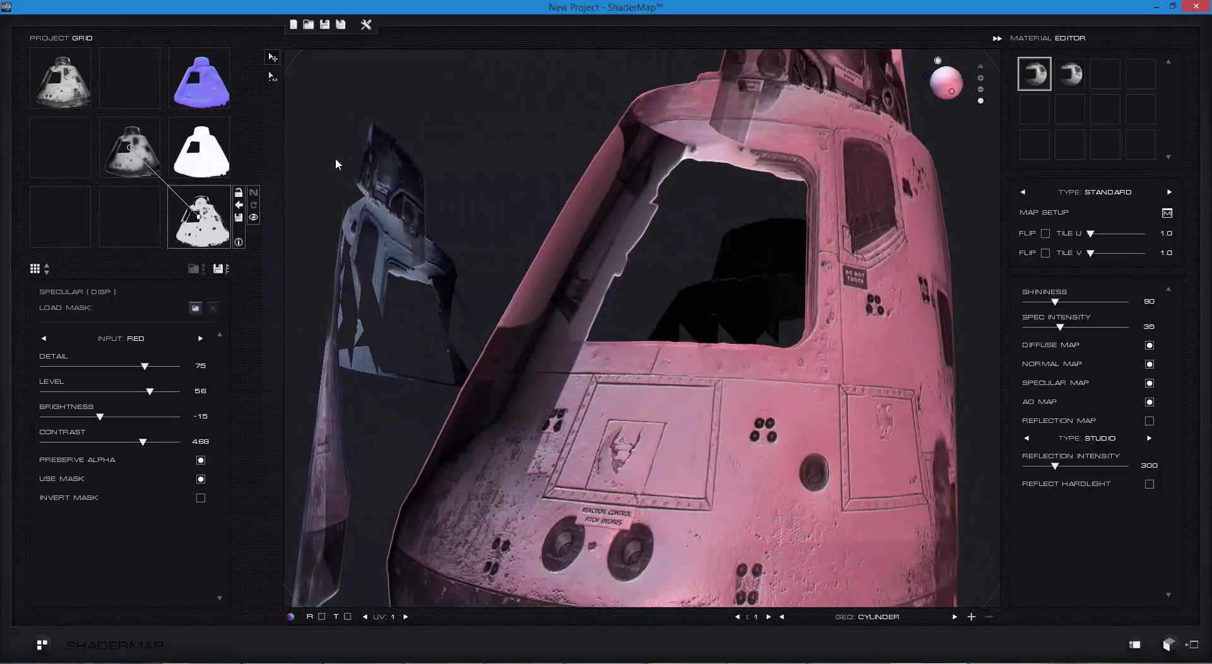
Save all of the capsule's maps and start a new project without saving the current one
{"action": "left_click", "coordinate": [224, 269]}
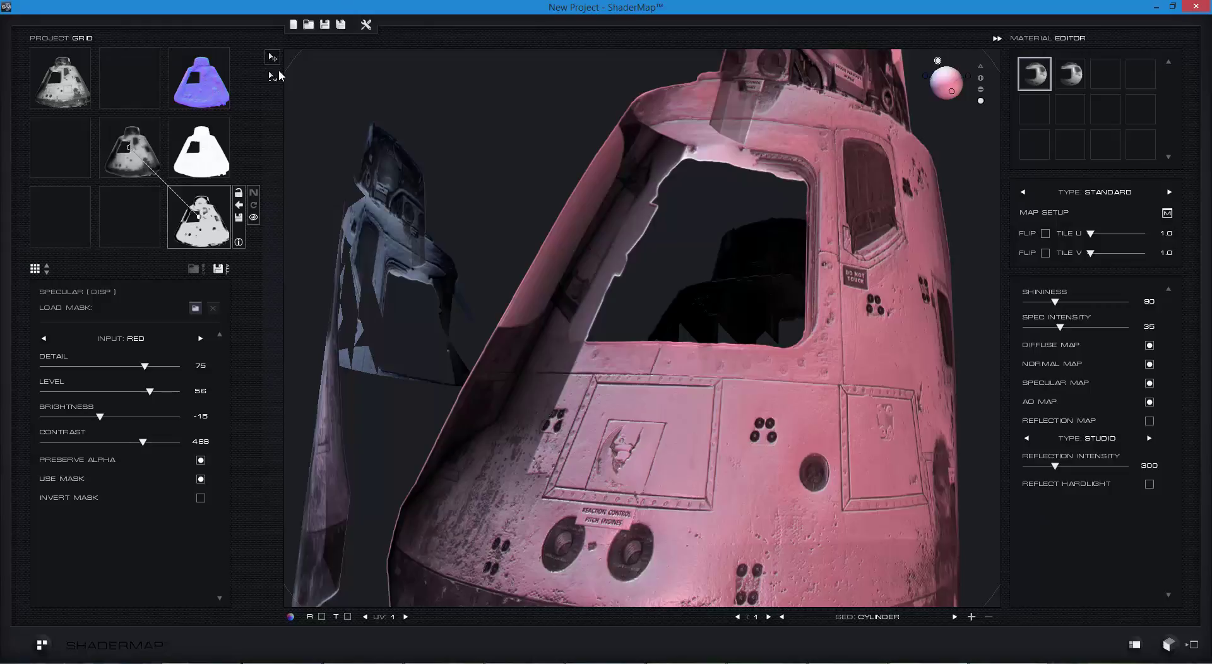
{"action": "left_click", "coordinate": [293, 25]}
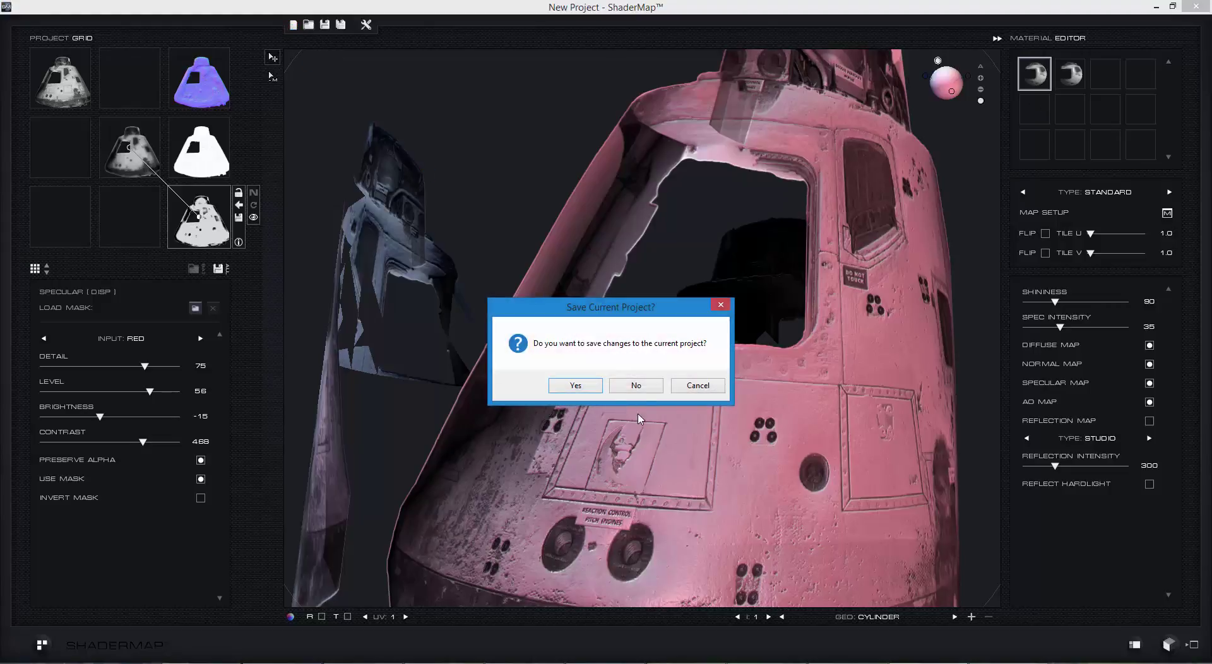
{"action": "left_click", "coordinate": [635, 385]}
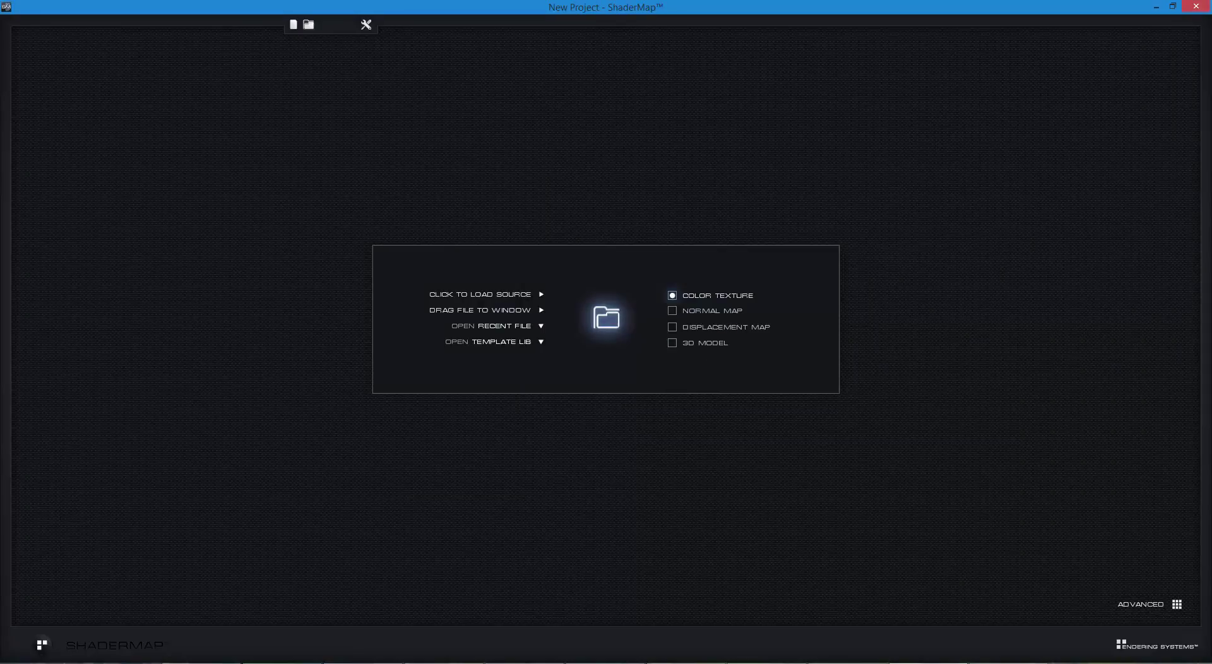
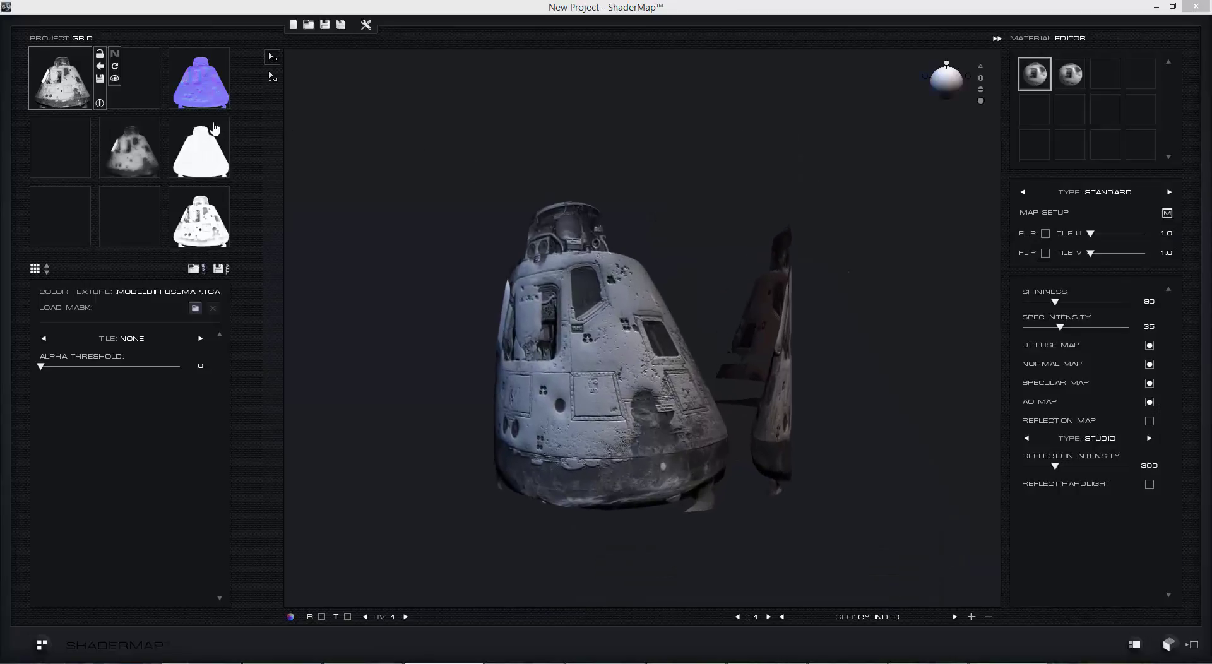
Replace the capsule source map with the door's color texture and save all the maps generated from it
{"action": "left_click_drag", "start_coordinate": [1149, 173], "coordinate": [63, 84]}
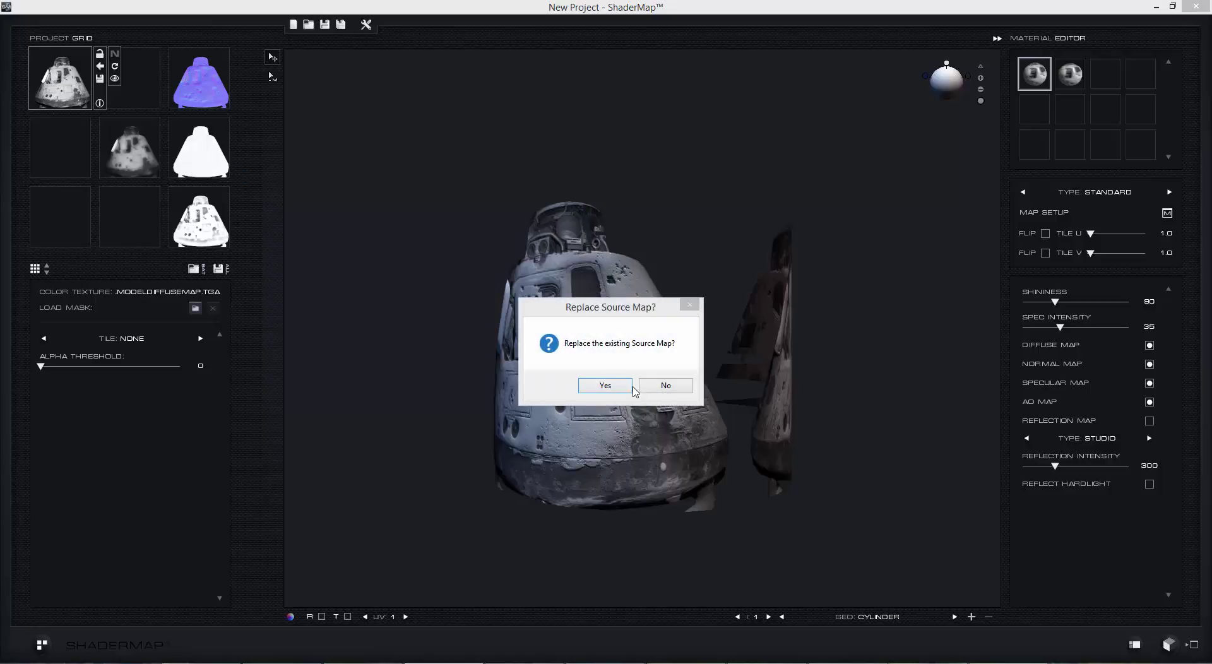
{"action": "left_click", "coordinate": [611, 389]}
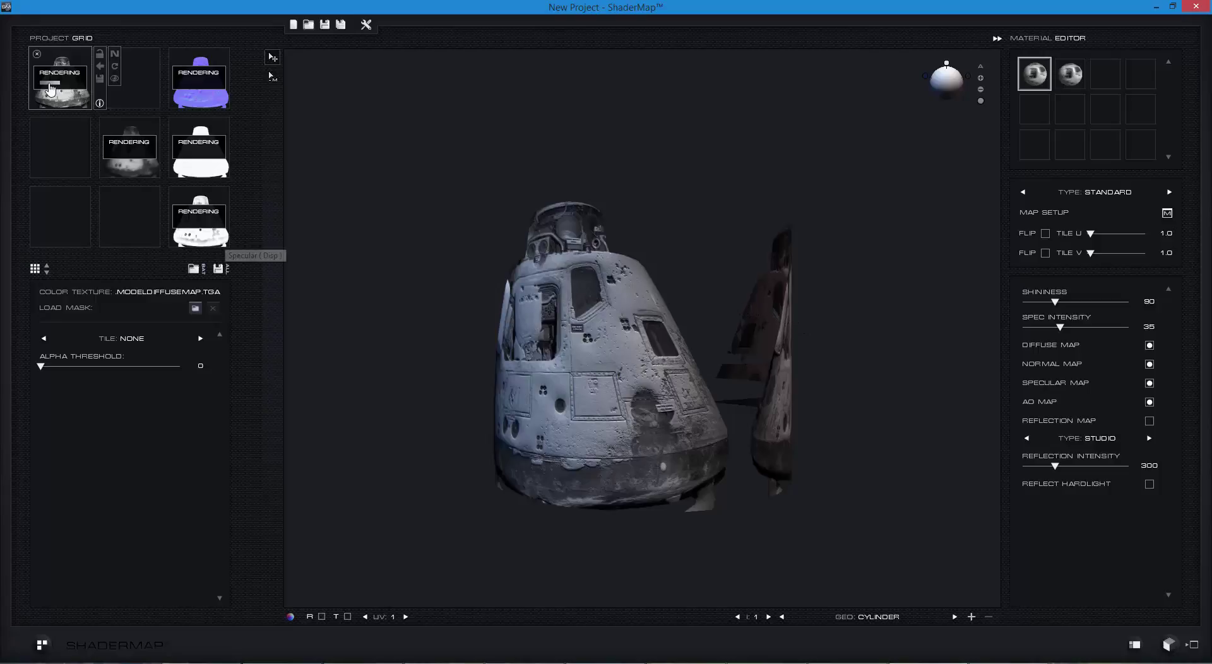
{"action": "mouse_move", "coordinate": [54, 106]}
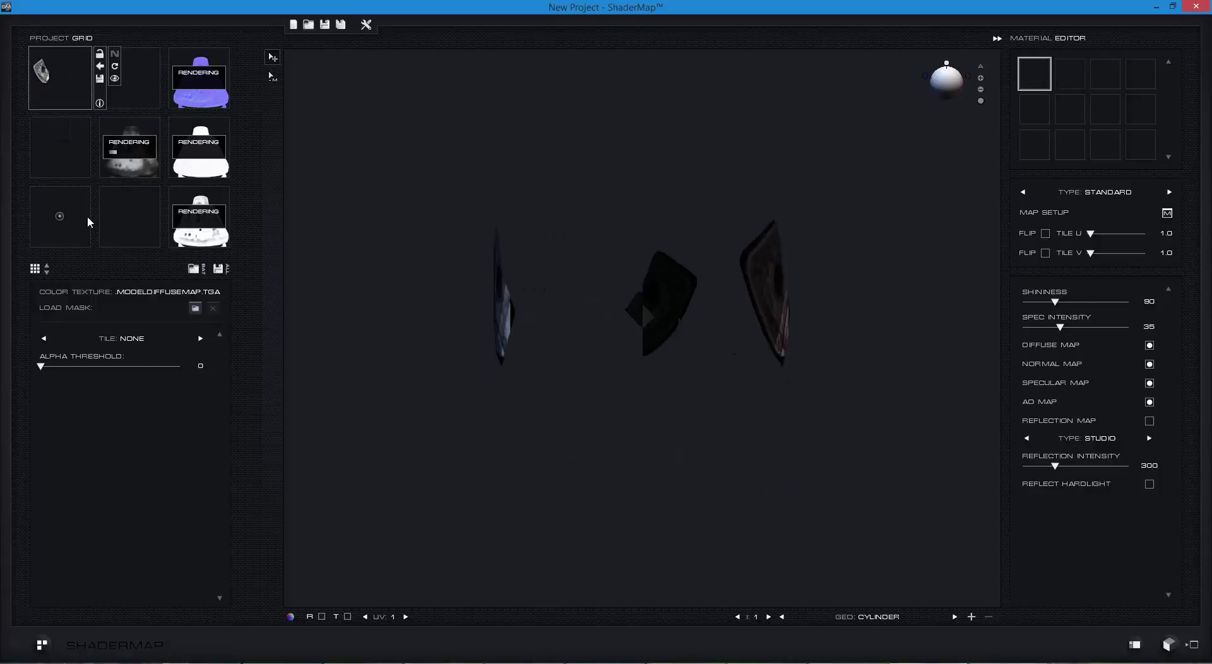
{"action": "mouse_move", "coordinate": [597, 317]}
{"action": "left_mouse_down"}
{"action": "mouse_move", "coordinate": [751, 314]}
{"action": "mouse_move", "coordinate": [528, 305]}
{"action": "mouse_move", "coordinate": [536, 320]}
{"action": "mouse_move", "coordinate": [616, 321]}
{"action": "left_mouse_up"}
{"action": "scroll", "coordinate": [615, 321], "scroll_direction": "up", "scroll_amount": 5}
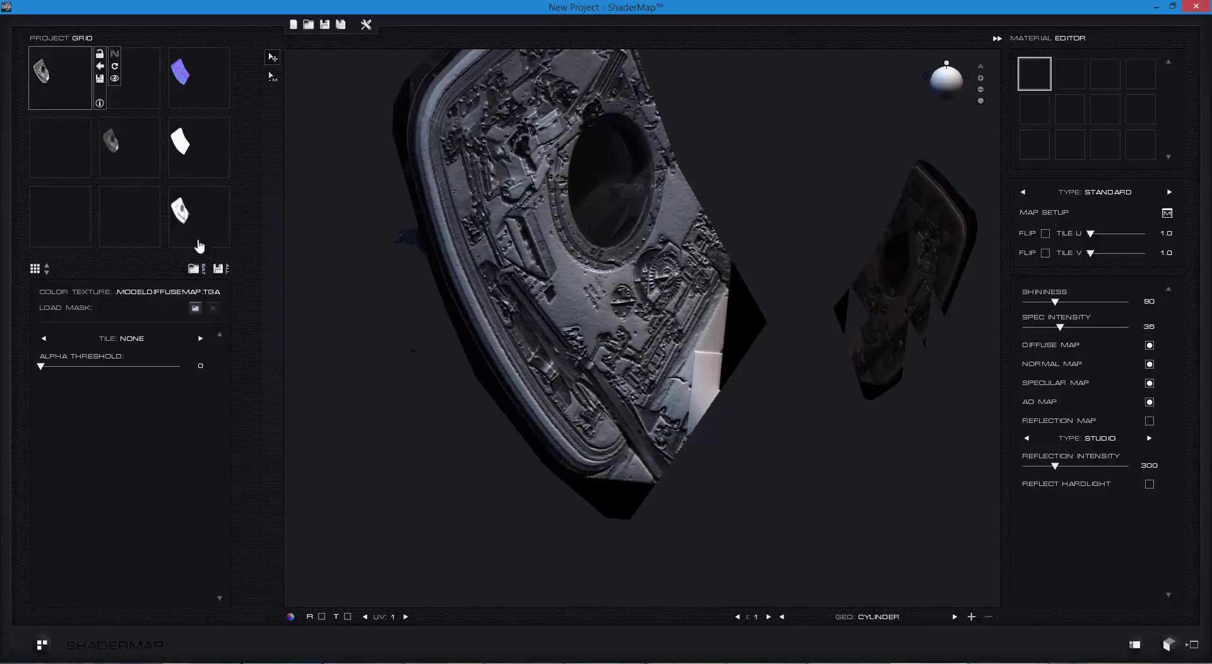
{"action": "left_click", "coordinate": [218, 268]}
Replace the door source map with the stairs' color texture and save all the maps generated from it
{"action": "left_click_drag", "start_coordinate": [180, 212], "coordinate": [41, 74]}
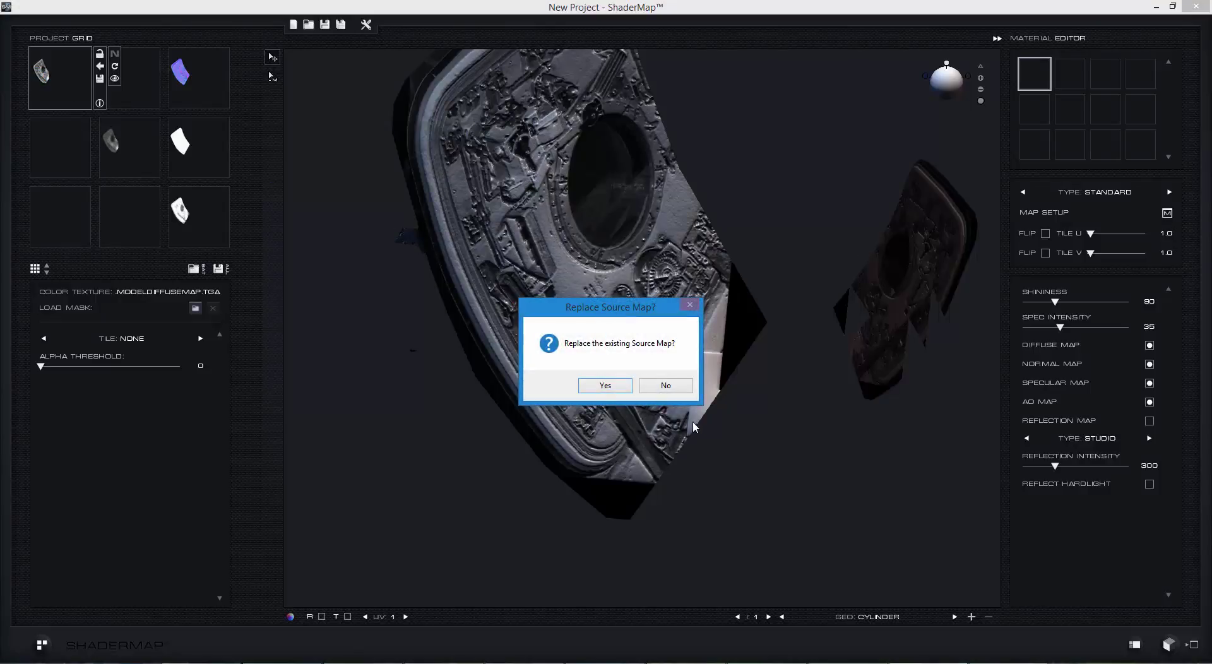
{"action": "left_click", "coordinate": [604, 385]}
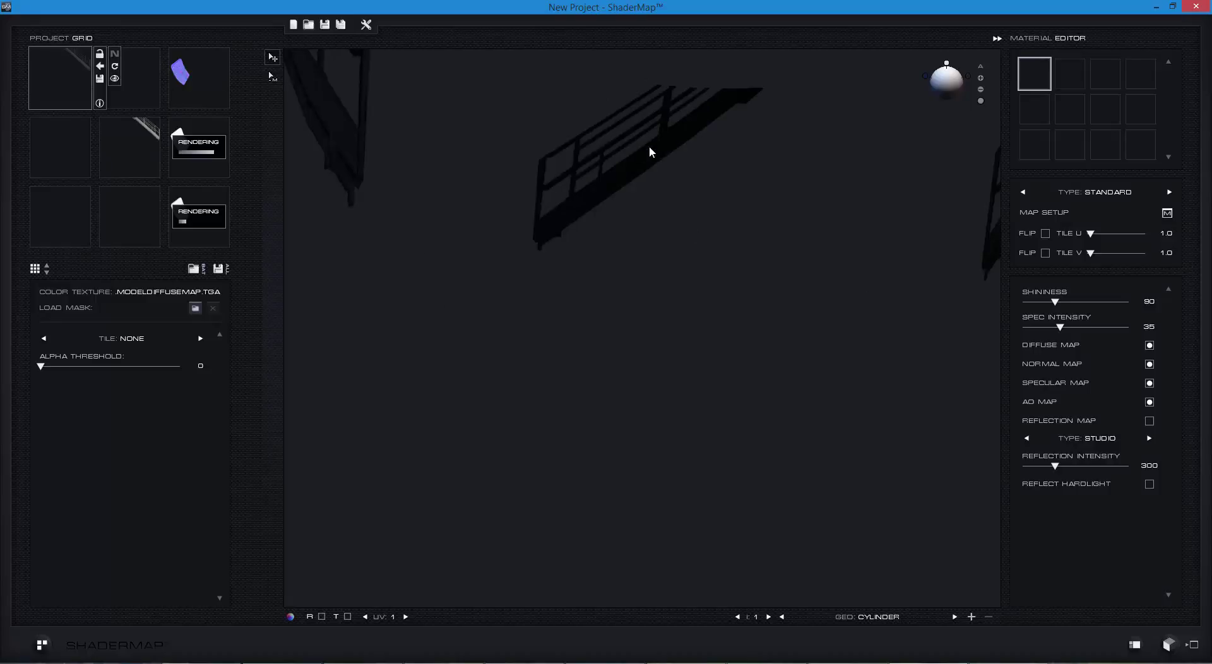
{"action": "left_click_drag", "start_coordinate": [684, 197], "coordinate": [693, 292]}
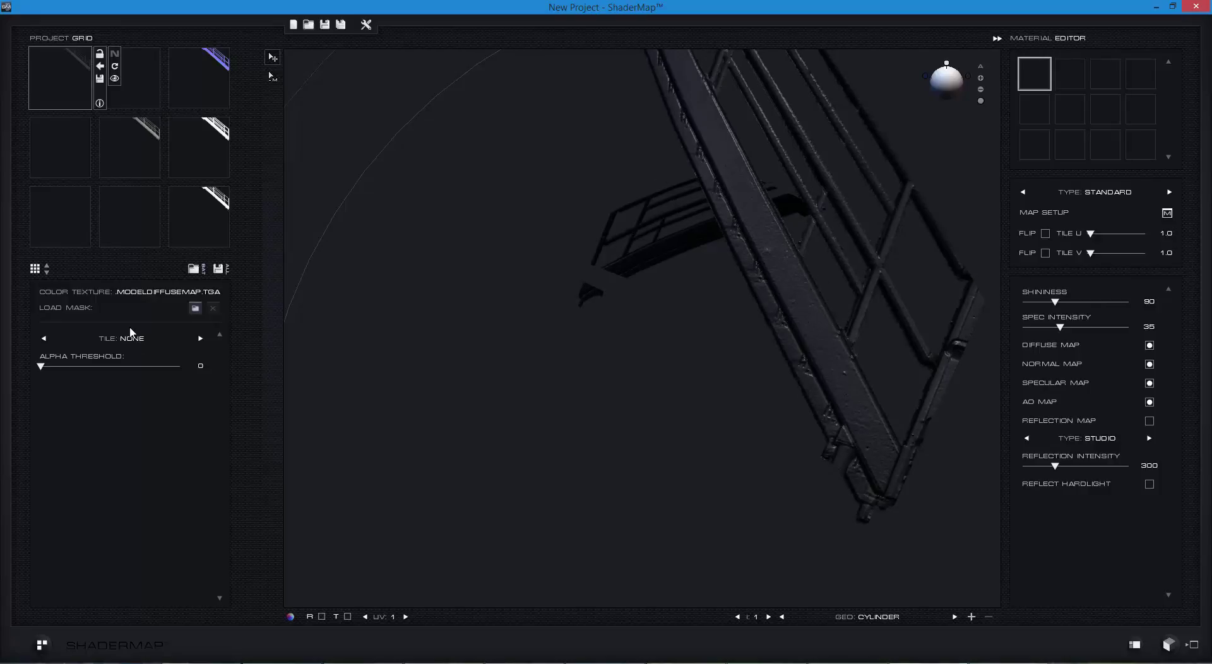
{"action": "left_click", "coordinate": [219, 268]}
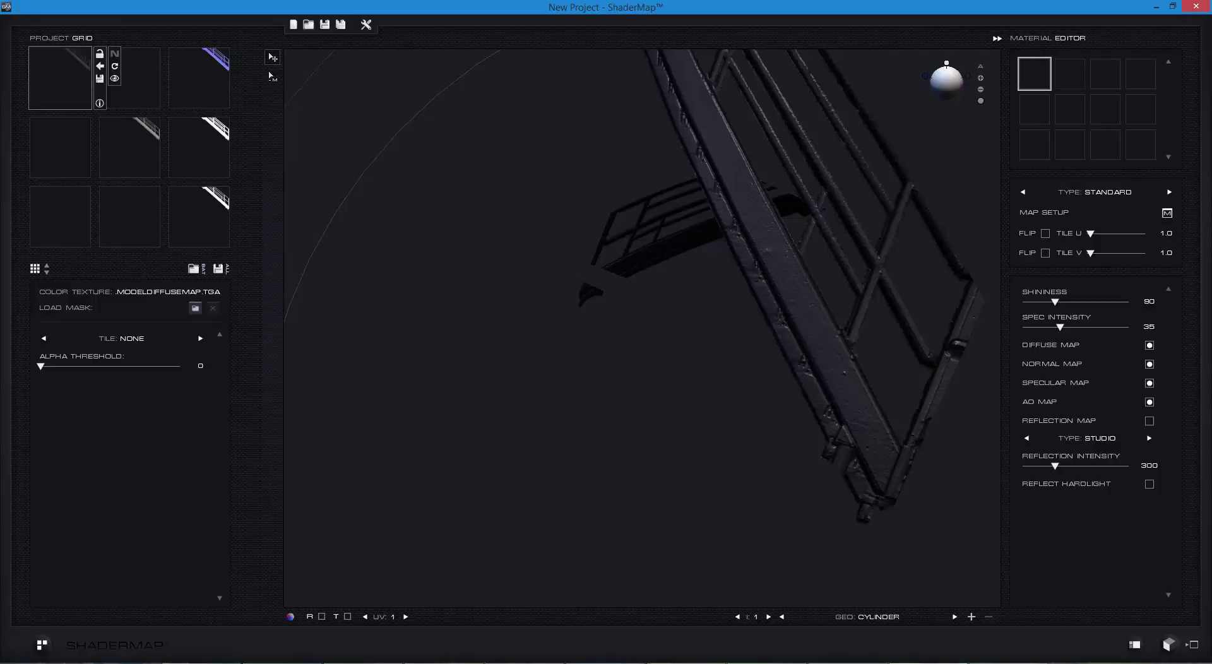
{"action": "left_click", "coordinate": [219, 270]}
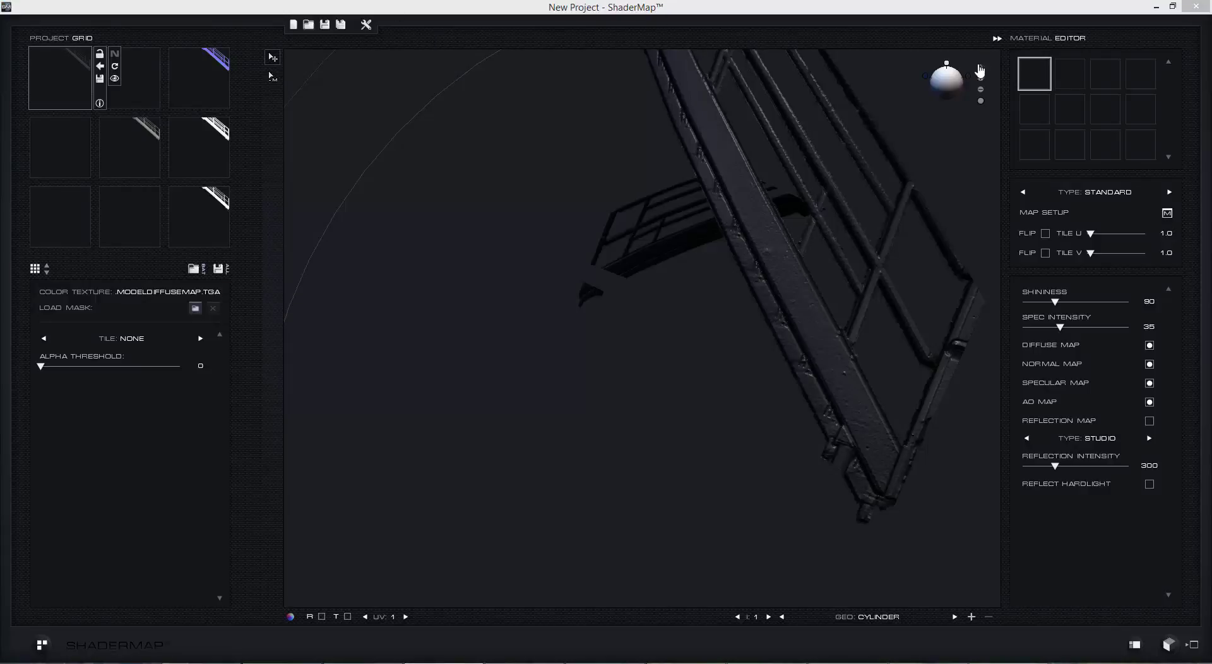
Start a new project without saving the current one, using the door's diffuse map as color texture, and save all its maps
{"action": "left_click", "coordinate": [293, 26]}
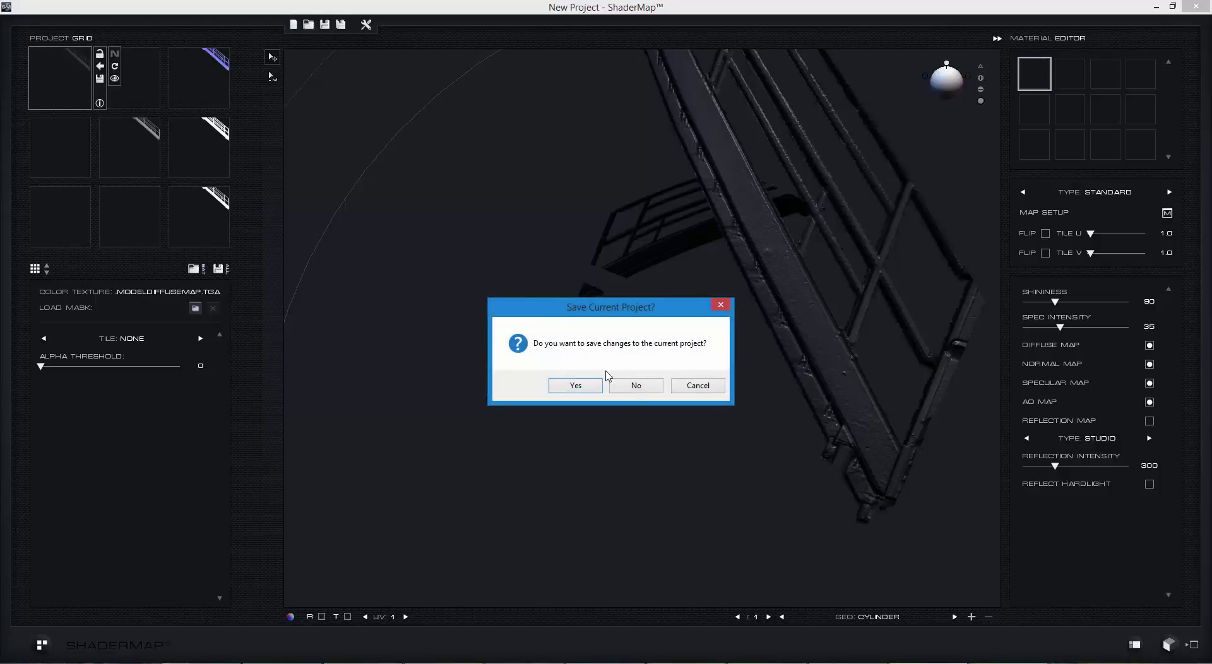
{"action": "left_click", "coordinate": [638, 386]}
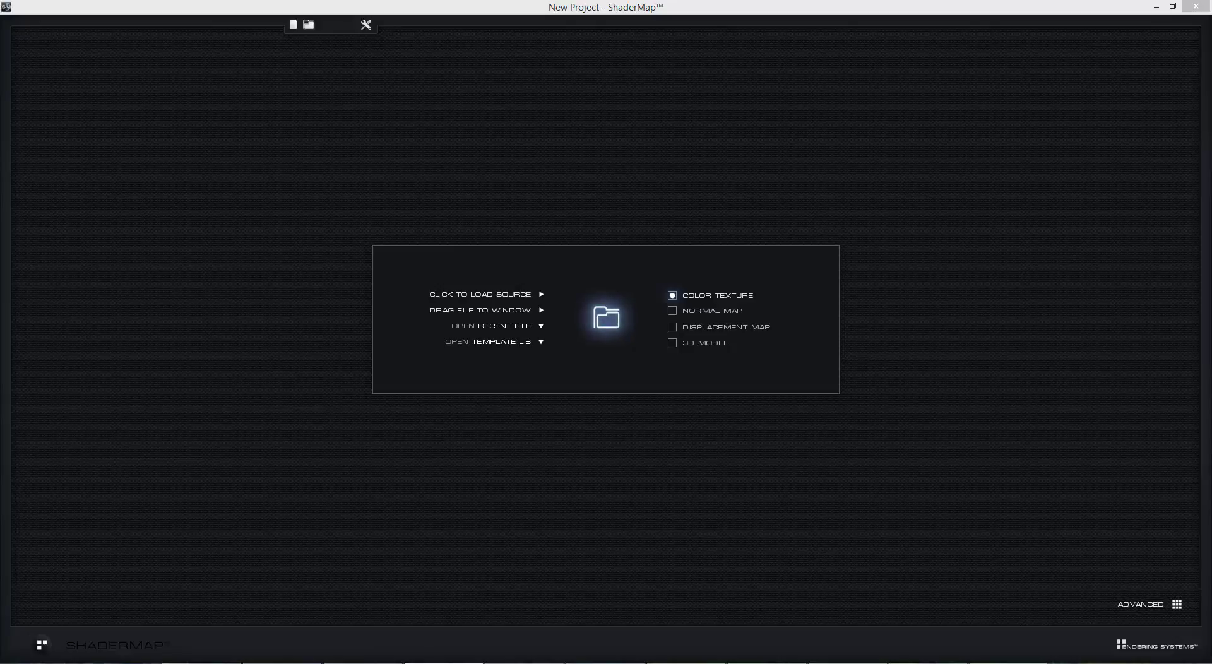
{"action": "left_click_drag", "start_coordinate": [661, 249], "coordinate": [670, 260]}
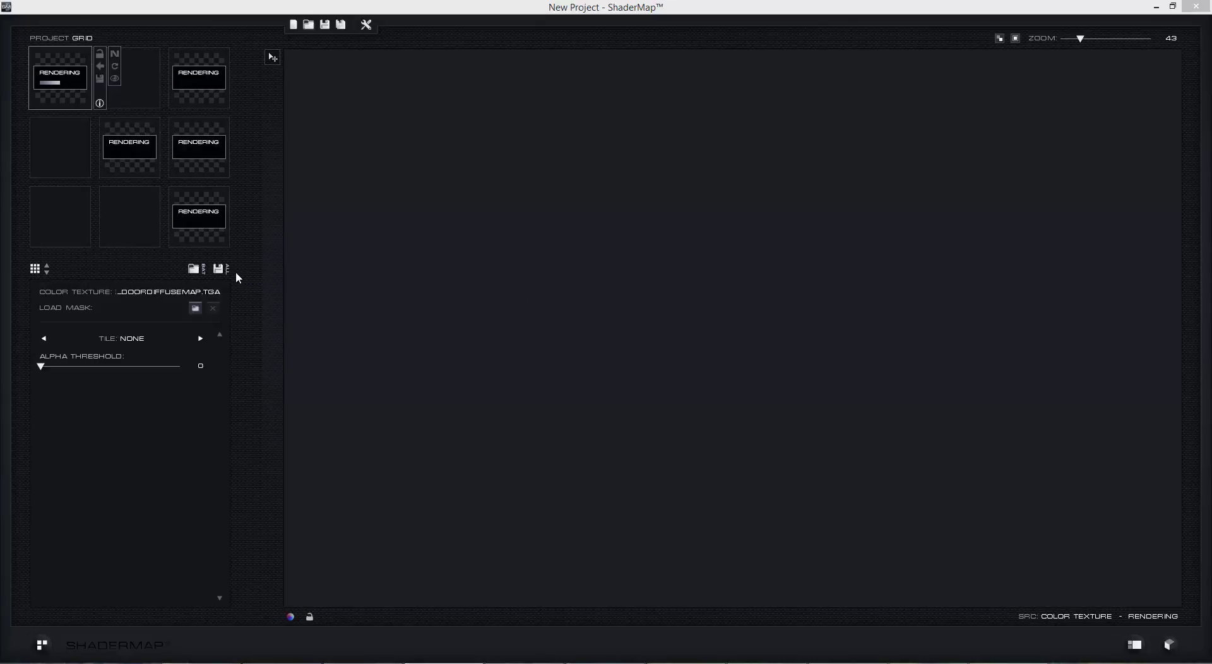
{"action": "mouse_move", "coordinate": [72, 88]}
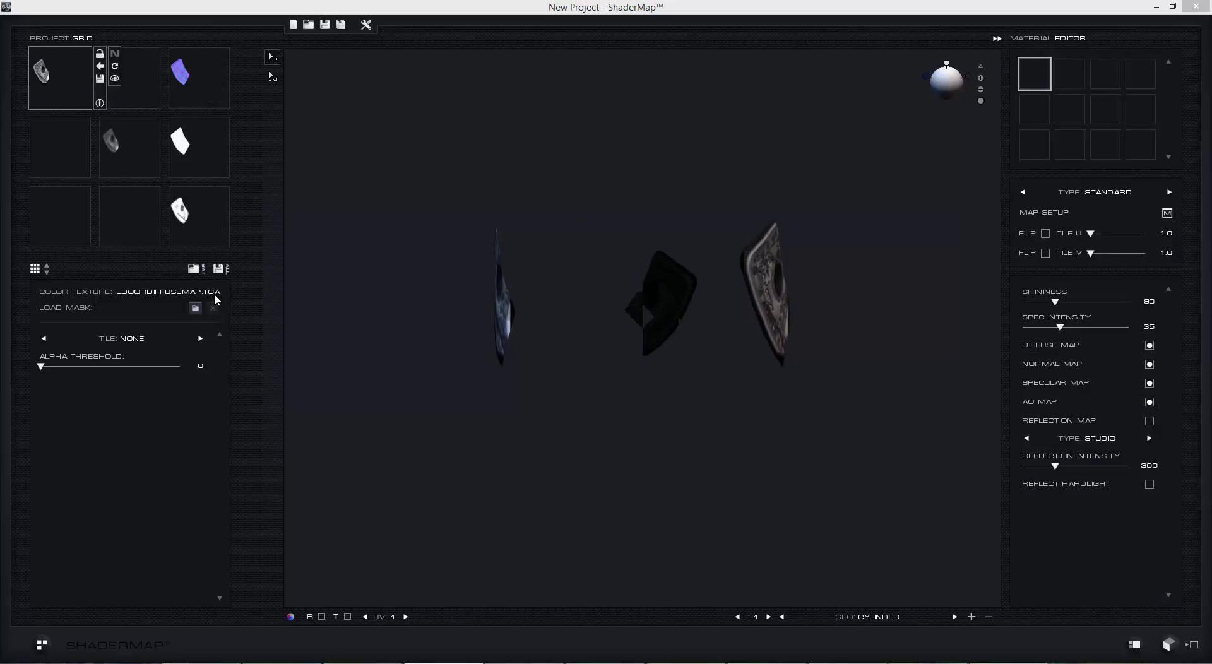
{"action": "left_click", "coordinate": [222, 271]}
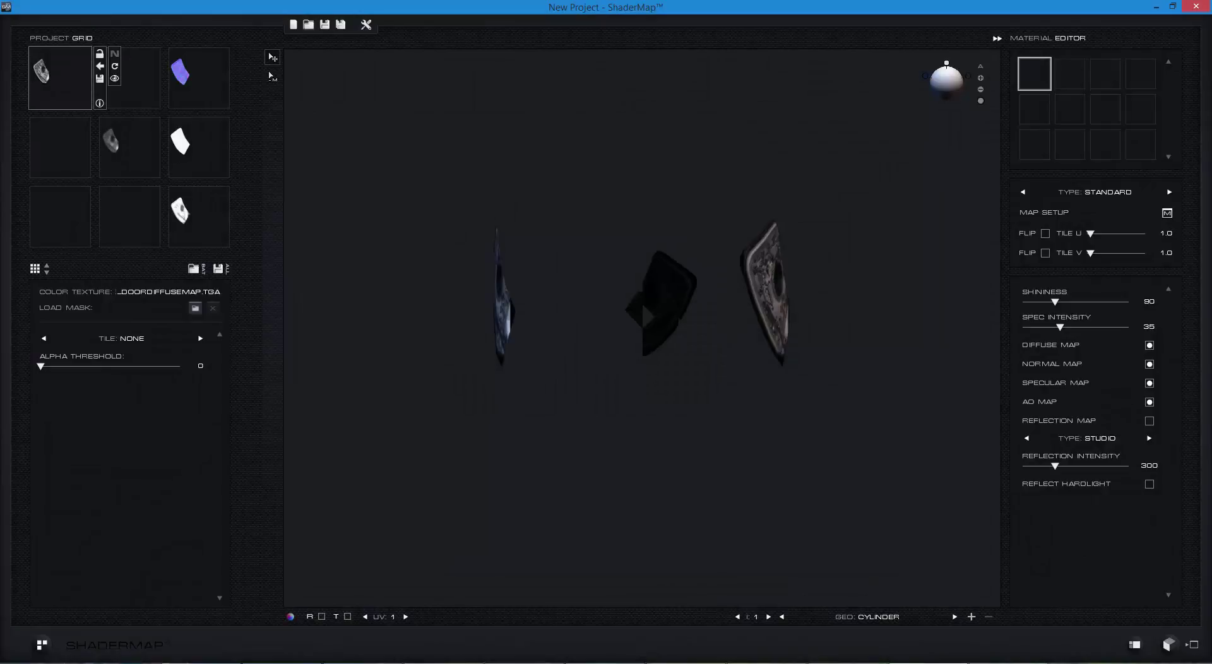
Start a new project without saving the door project and load the capsule's diffuse map as its color texture
{"action": "left_click", "coordinate": [293, 25]}
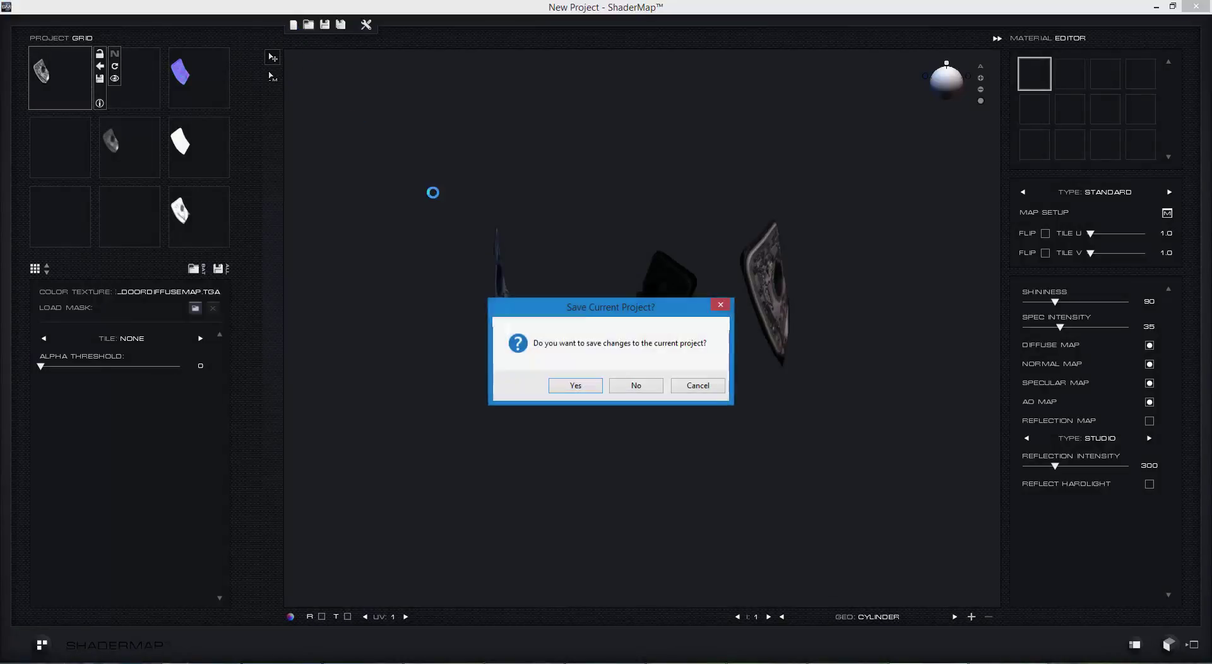
{"action": "left_click", "coordinate": [636, 386]}
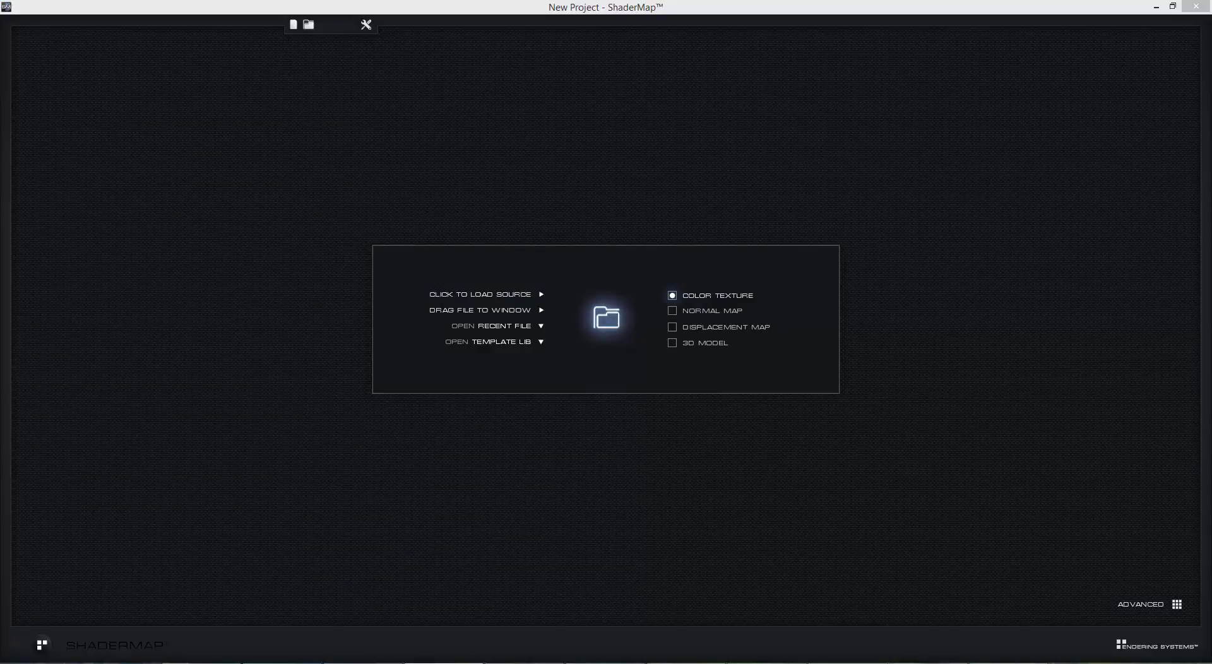
{"action": "left_click_drag", "start_coordinate": [691, 267], "coordinate": [672, 261]}
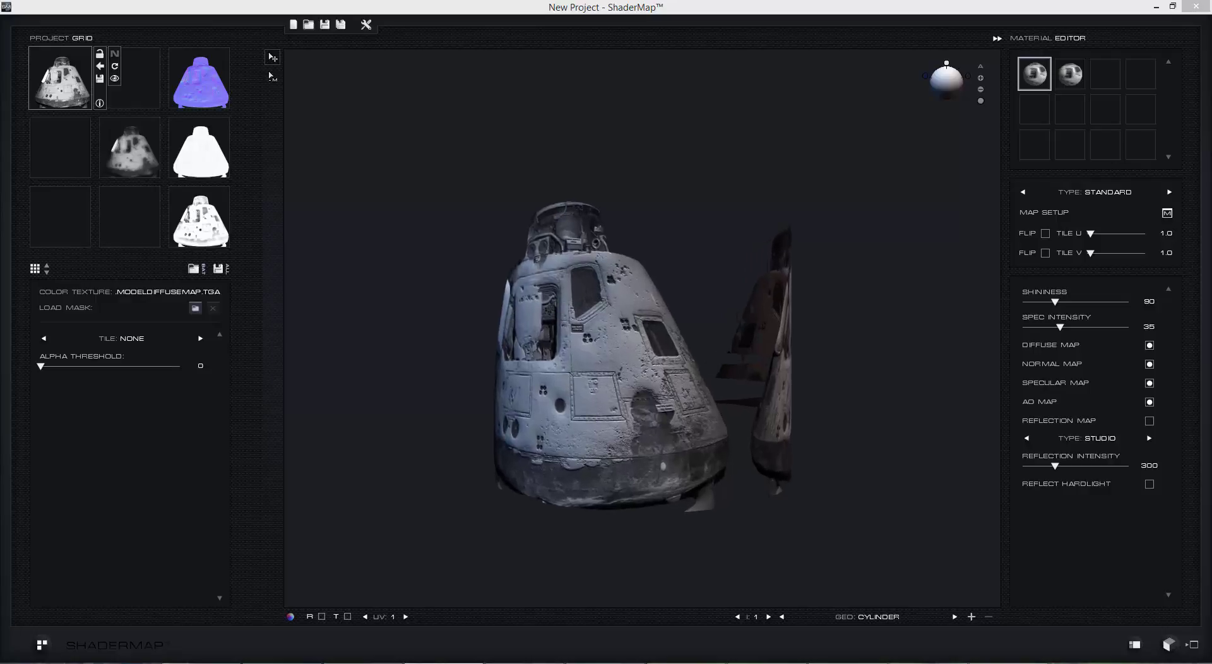
Start a new project without saving, using StairsDiffuseMap.tga as color texture, and save all its maps
{"action": "left_click", "coordinate": [293, 26]}
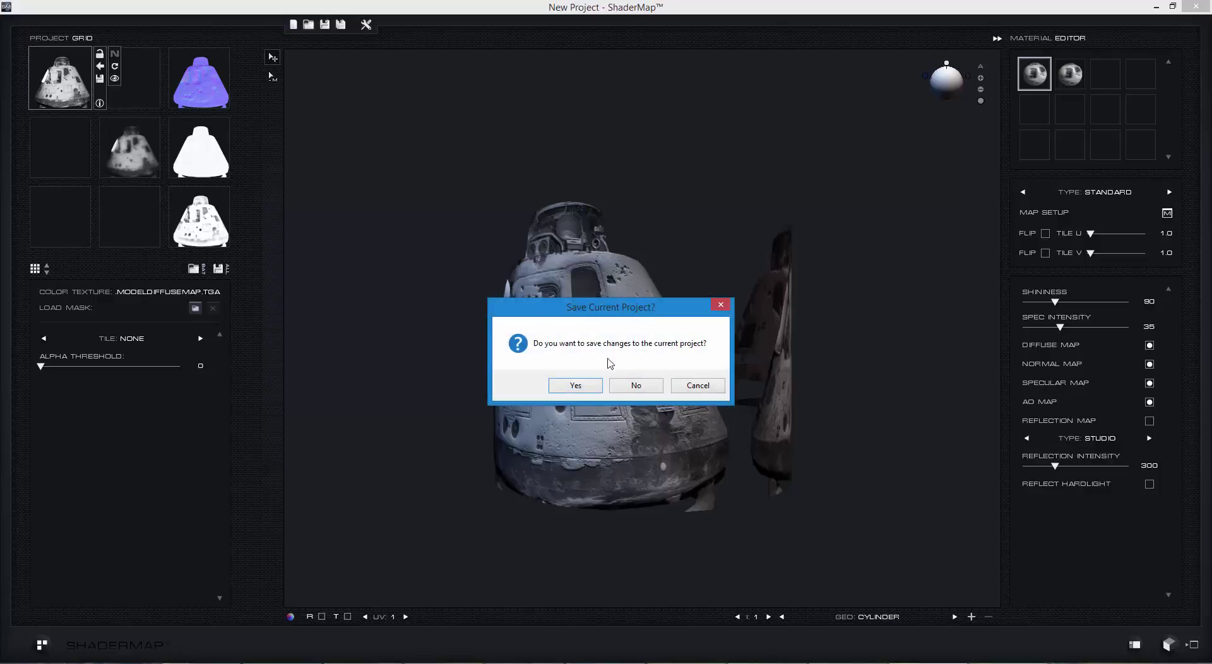
{"action": "left_click", "coordinate": [636, 385]}
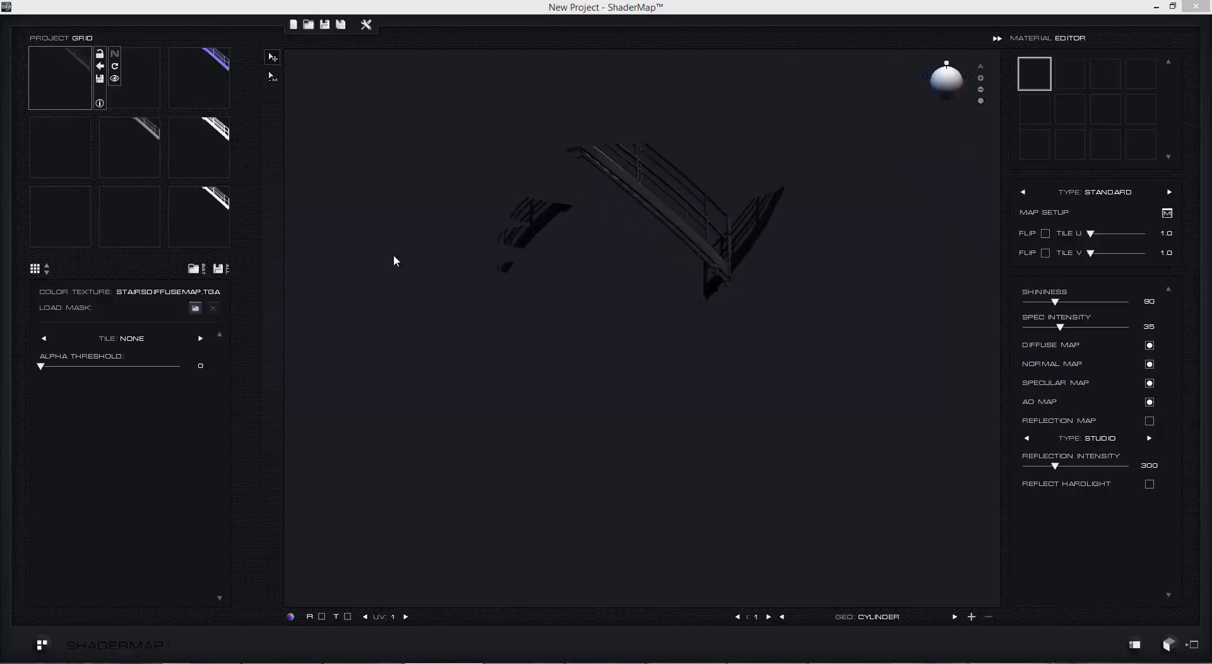
{"action": "left_click", "coordinate": [220, 270]}
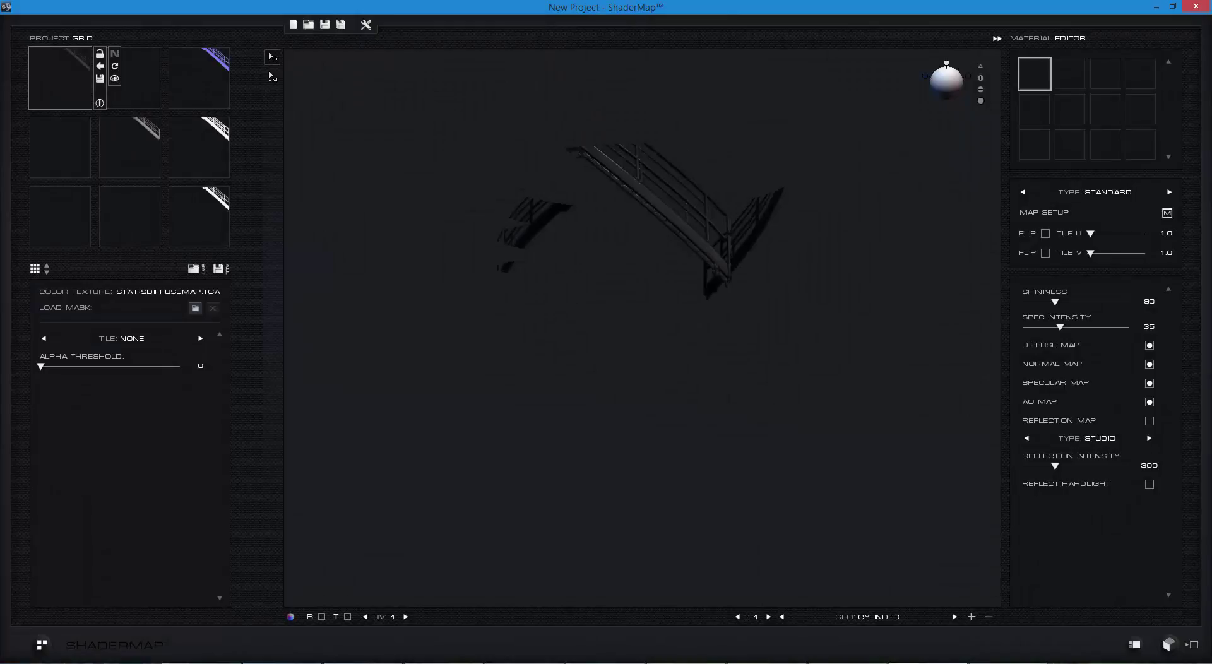
Start a new project without saving, load WallDiffuseMap.tga as color texture, and inspect the brick relief on the cylinder preview
{"action": "left_click", "coordinate": [293, 25]}
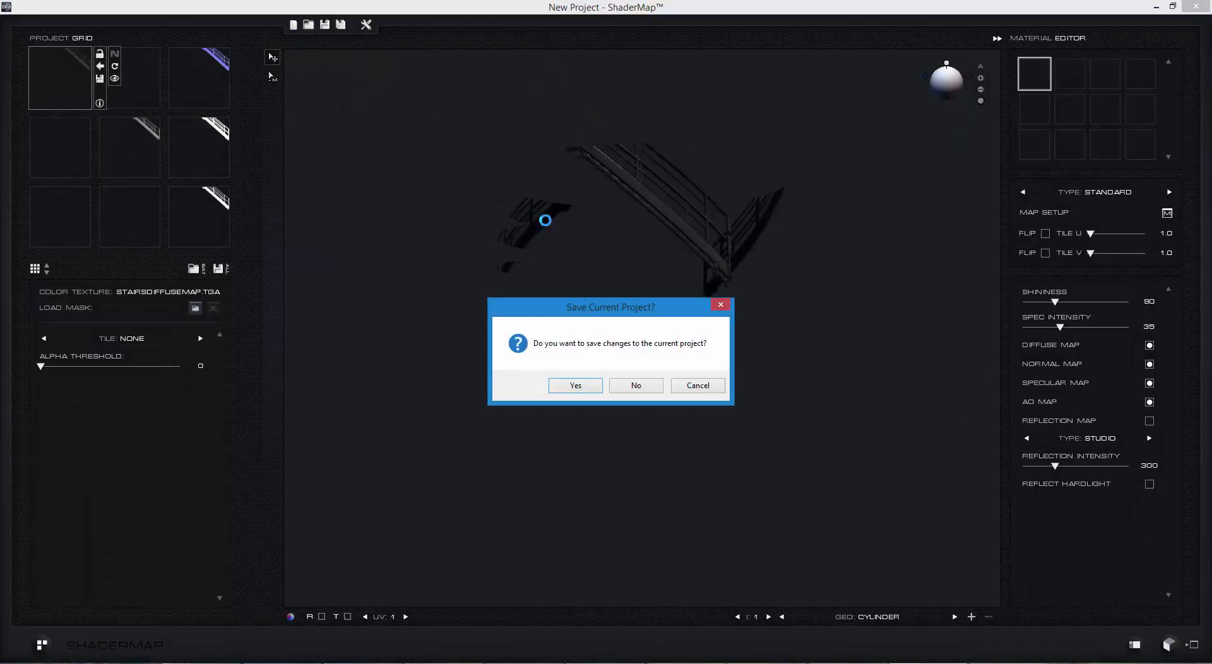
{"action": "left_click", "coordinate": [647, 391]}
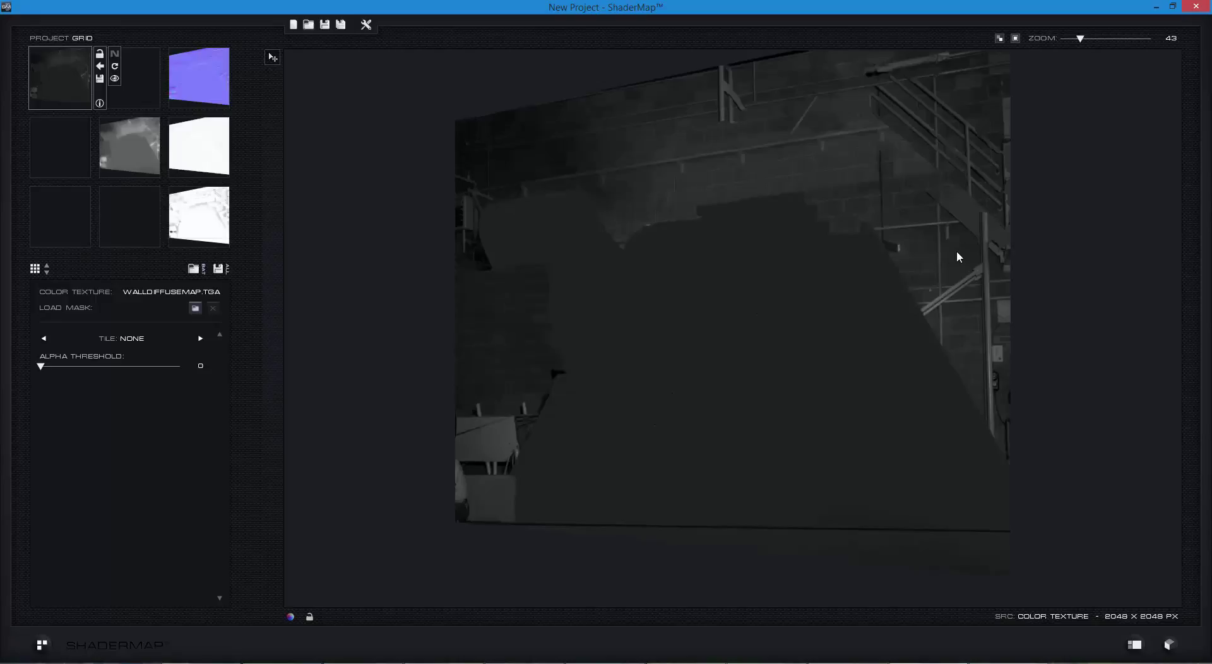
{"action": "left_click_drag", "start_coordinate": [540, 232], "coordinate": [562, 251]}
{"action": "left_click_drag", "start_coordinate": [663, 246], "coordinate": [846, 269]}
{"action": "left_click_drag", "start_coordinate": [856, 303], "coordinate": [799, 513]}
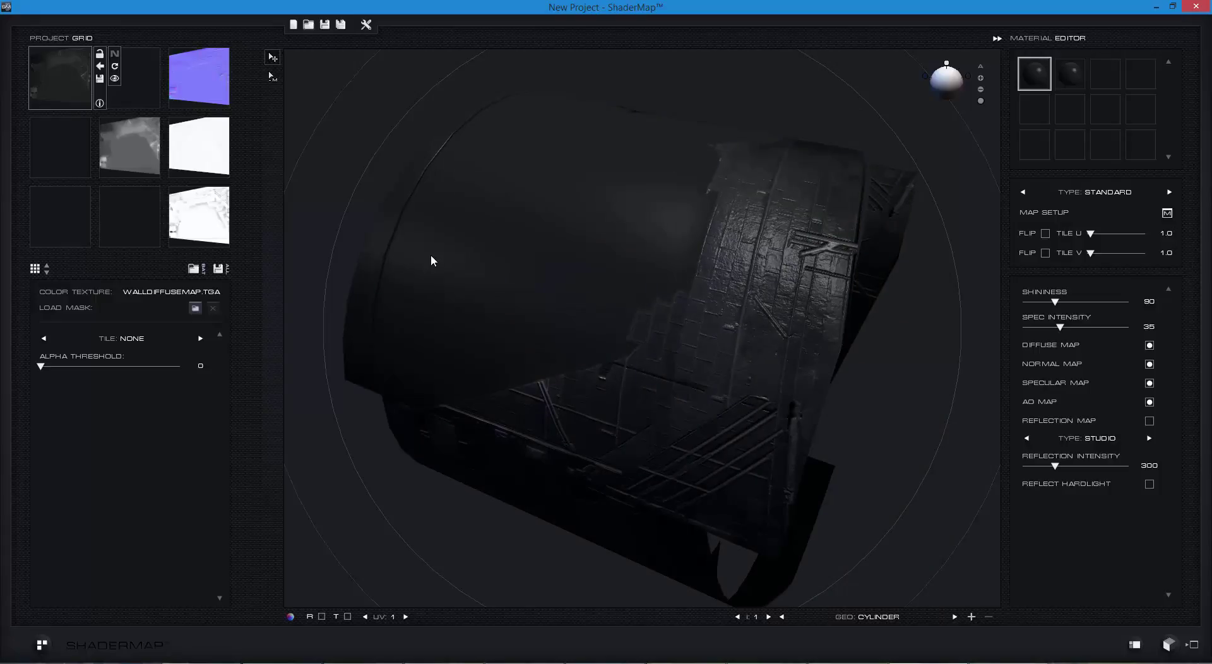
{"action": "scroll", "coordinate": [769, 277], "scroll_direction": "up", "scroll_amount": 5}
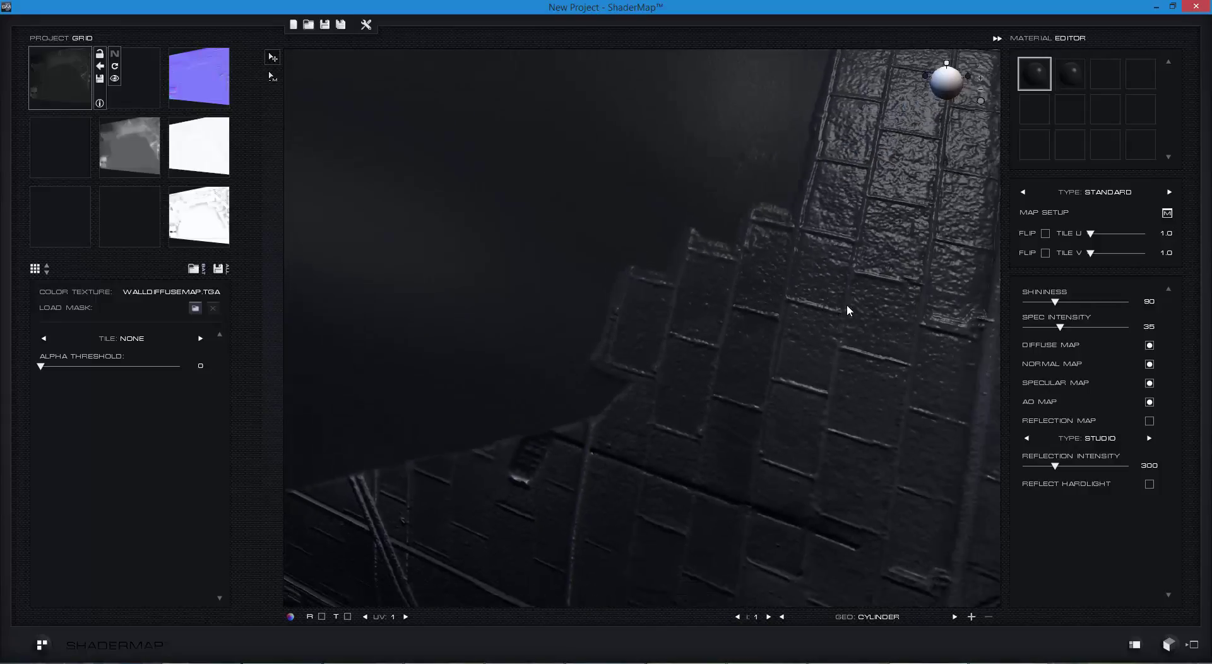
{"action": "left_click_drag", "start_coordinate": [846, 304], "coordinate": [797, 279]}
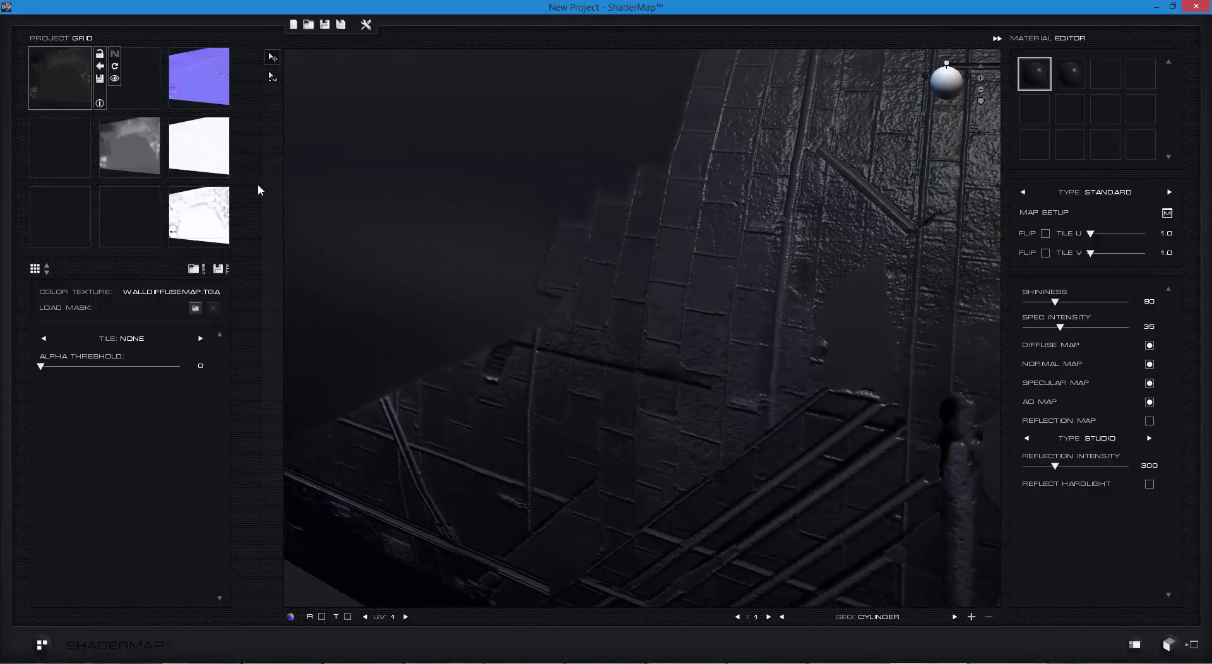
Invert the wall's normal map, check the relief on the preview, and save all the wall's generated maps
{"action": "left_click", "coordinate": [196, 95]}
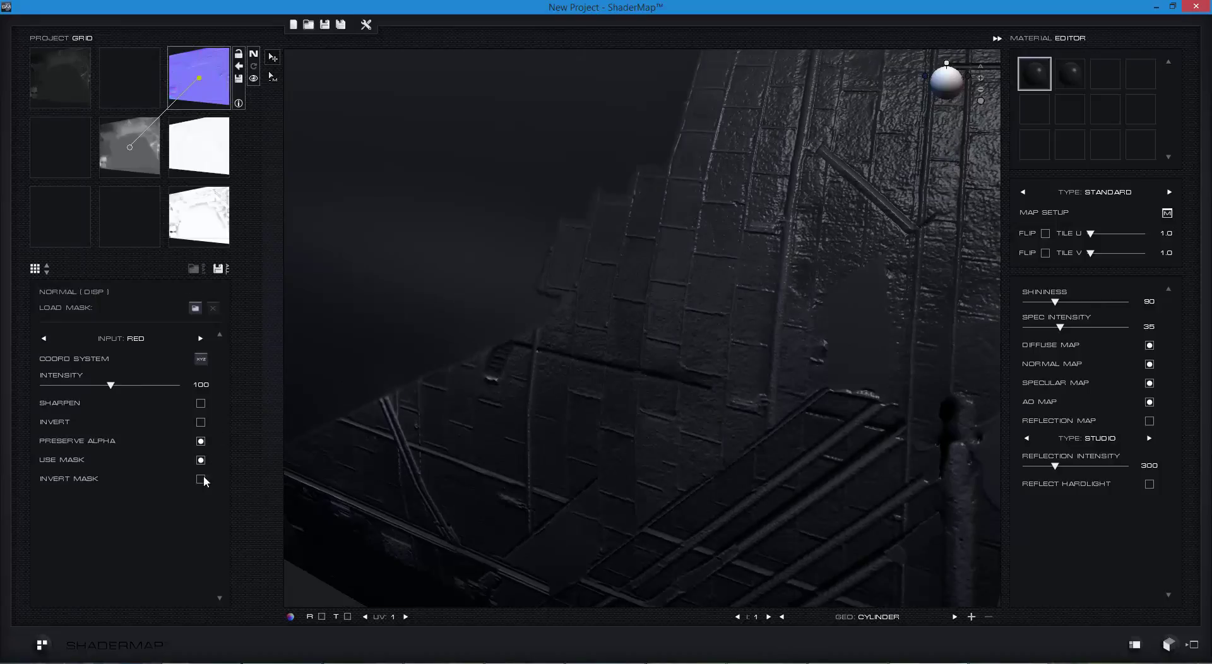
{"action": "left_click", "coordinate": [201, 421]}
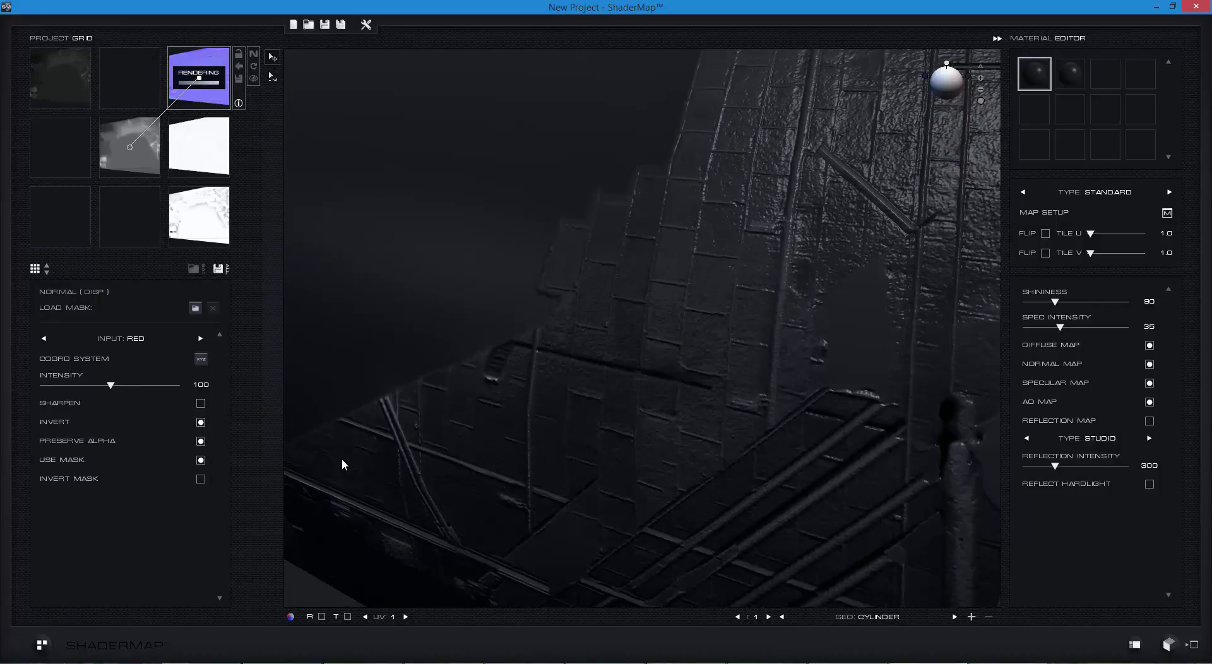
{"action": "left_click_drag", "start_coordinate": [661, 354], "coordinate": [789, 230]}
{"action": "left_click", "coordinate": [218, 268]}
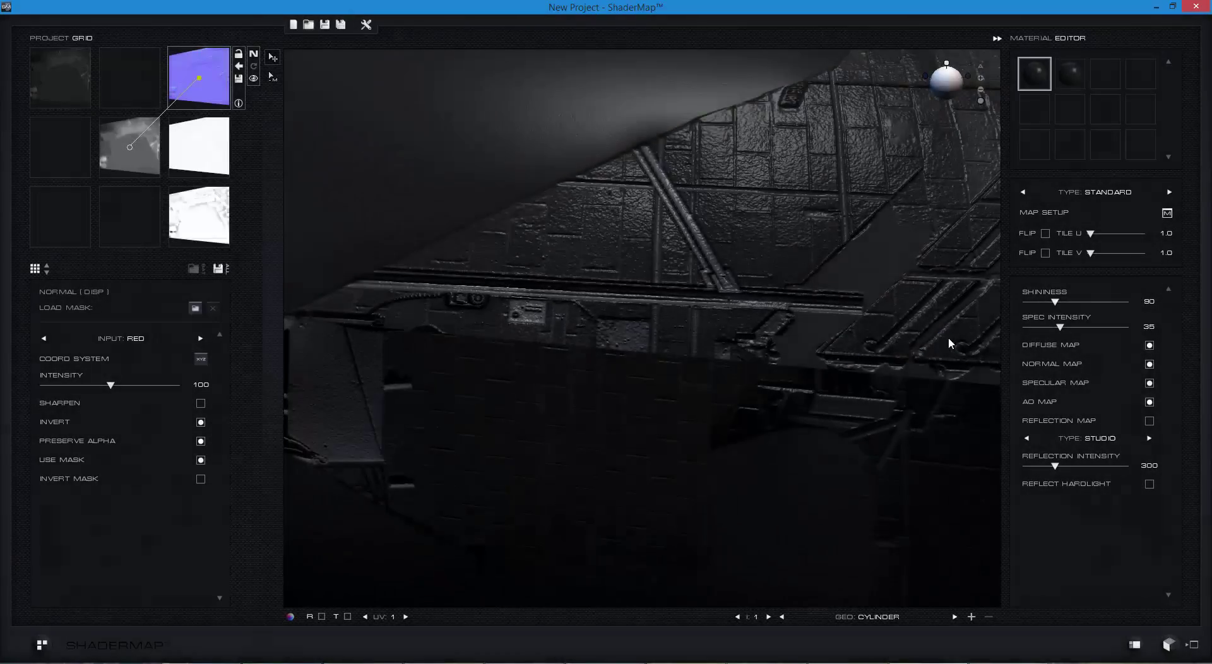
Start a new project without saving the wall project, load CapsuleTexture.tga as color texture, and save all its maps
{"action": "left_click", "coordinate": [293, 26]}
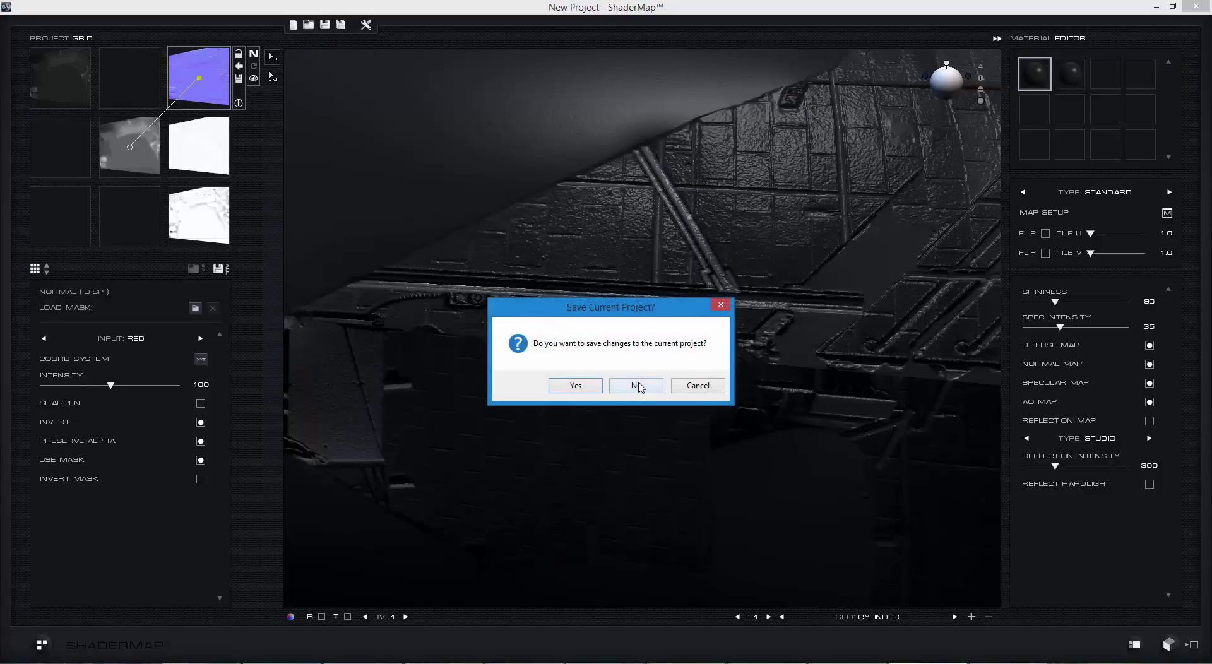
{"action": "left_click", "coordinate": [633, 382]}
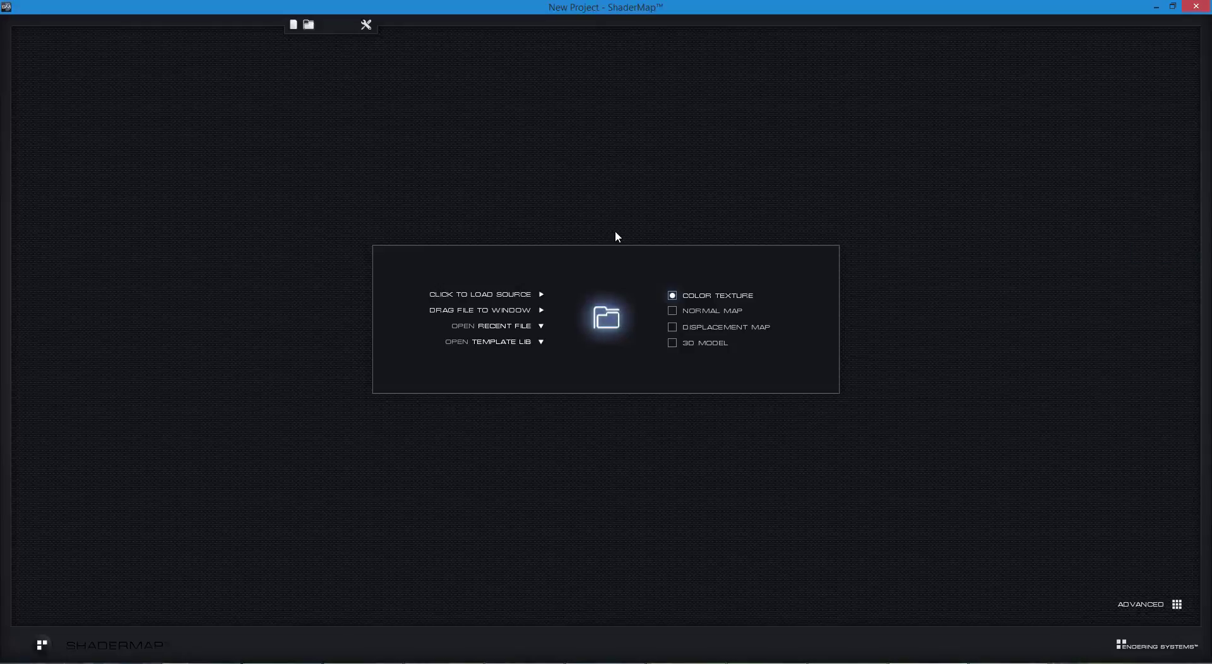
{"action": "left_click_drag", "start_coordinate": [615, 232], "coordinate": [616, 232]}
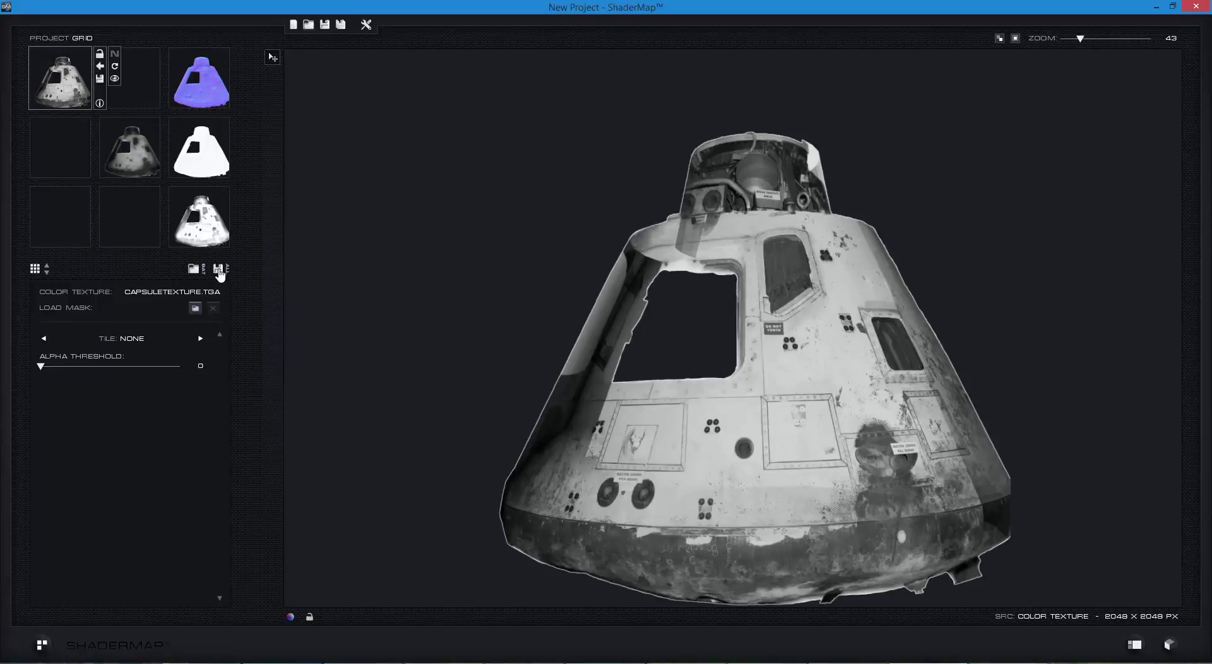
{"action": "left_click", "coordinate": [219, 270]}
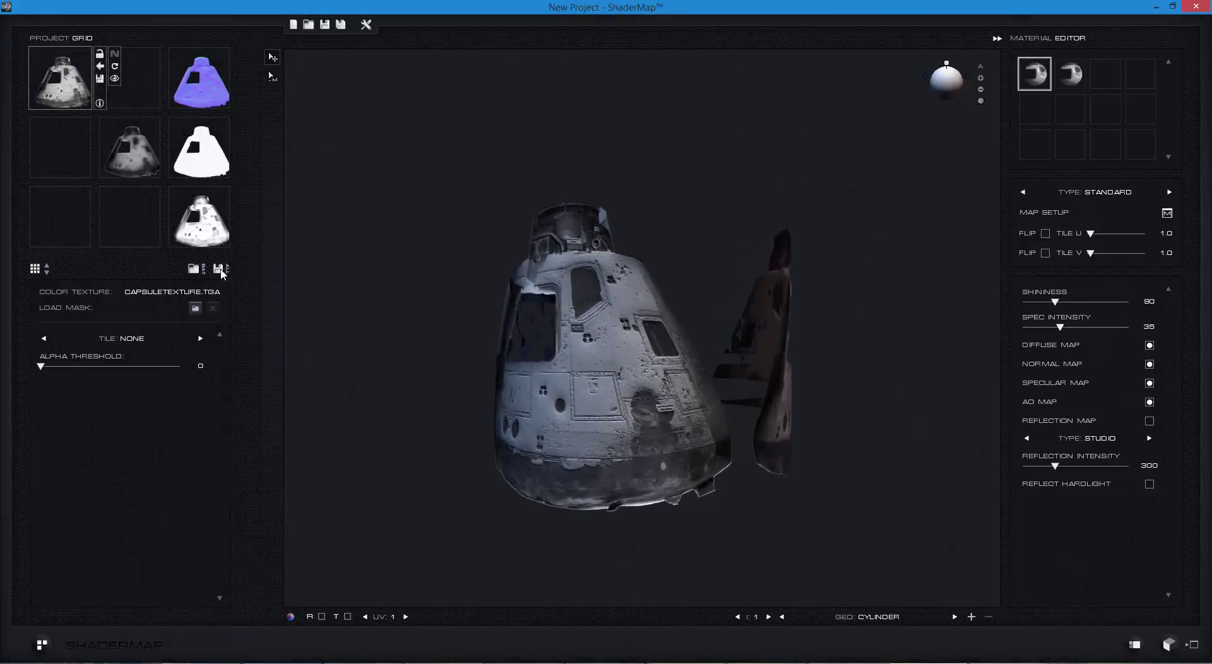
{"action": "left_click", "coordinate": [220, 270]}
Close ShaderMap
{"action": "left_click", "coordinate": [1194, 8]}
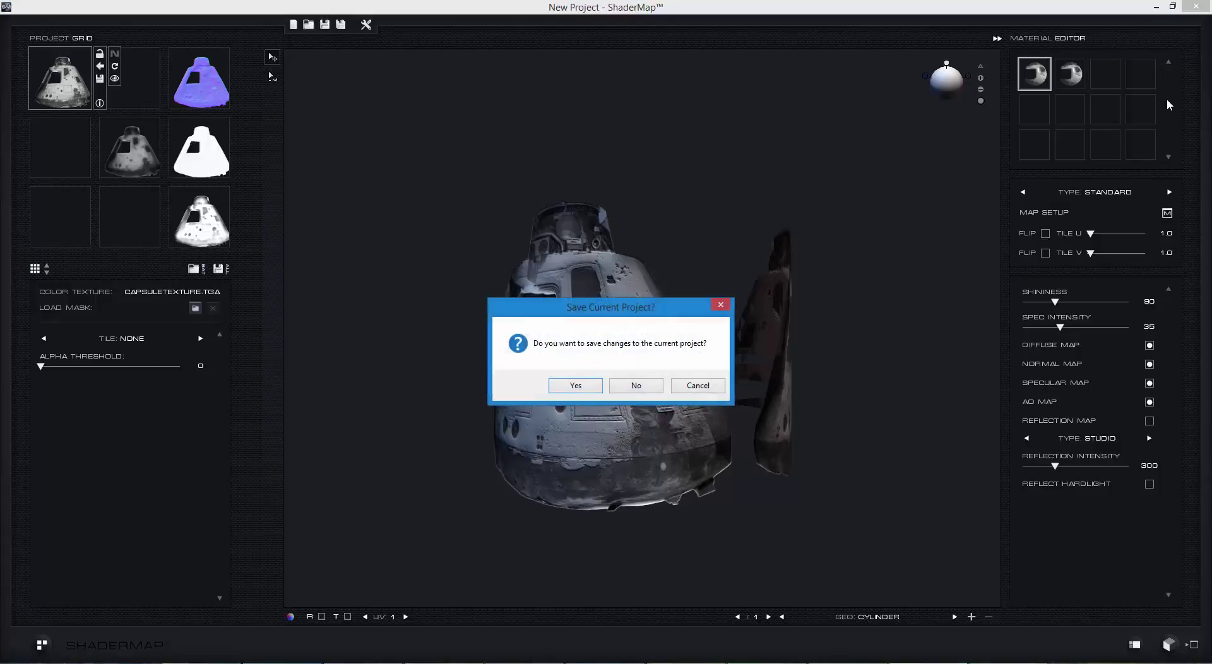